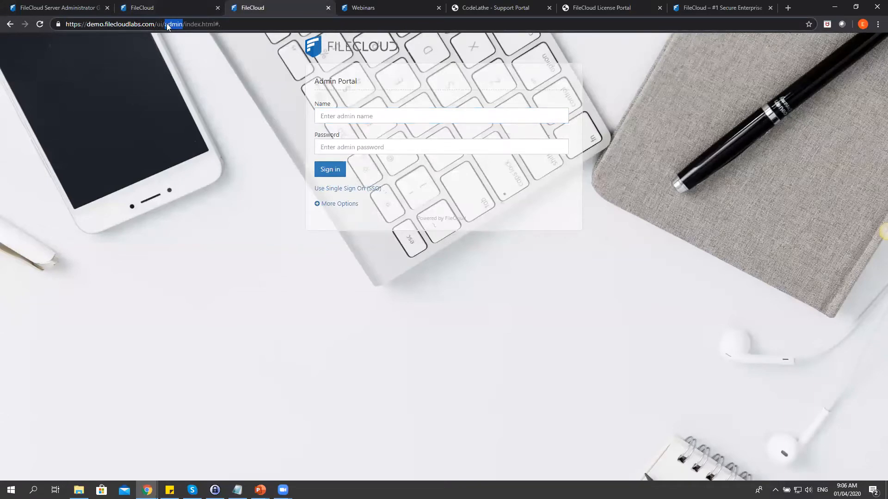
# Sign in to the FileCloud Admin Portal with the admin name and password.
pyautogui.click(368, 111)
pyautogui.write('webinar')
pyautogui.press('Tab')
pyautogui.write('w')
pyautogui.press('Return')
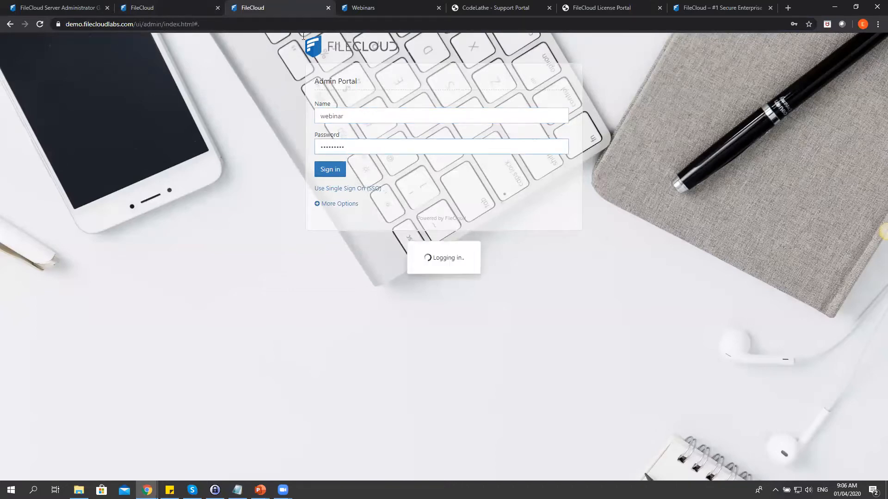
# Replace the account name and enter the password on the user login page, then return to the admin Dashboard.
pyautogui.click(139, 7)
pyautogui.click(360, 146)
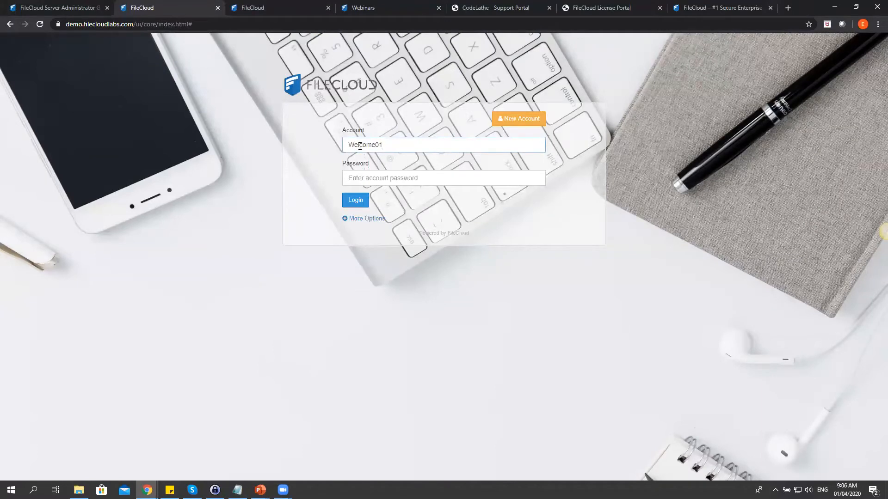
pyautogui.moveTo(396, 145); pyautogui.dragTo(337, 149)
pyautogui.write('w')
pyautogui.press('BackSpace')
pyautogui.write('webinar')
pyautogui.press('Tab')
pyautogui.write('W')
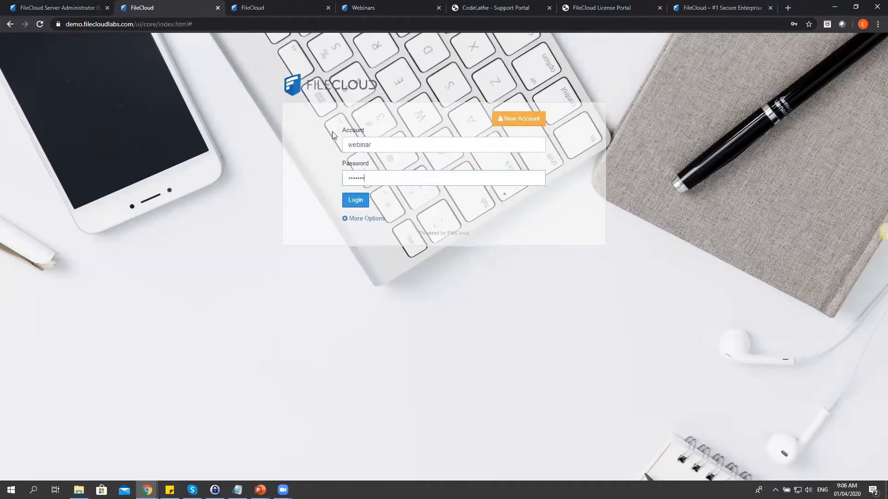
pyautogui.press('Return')
pyautogui.click(307, 7)
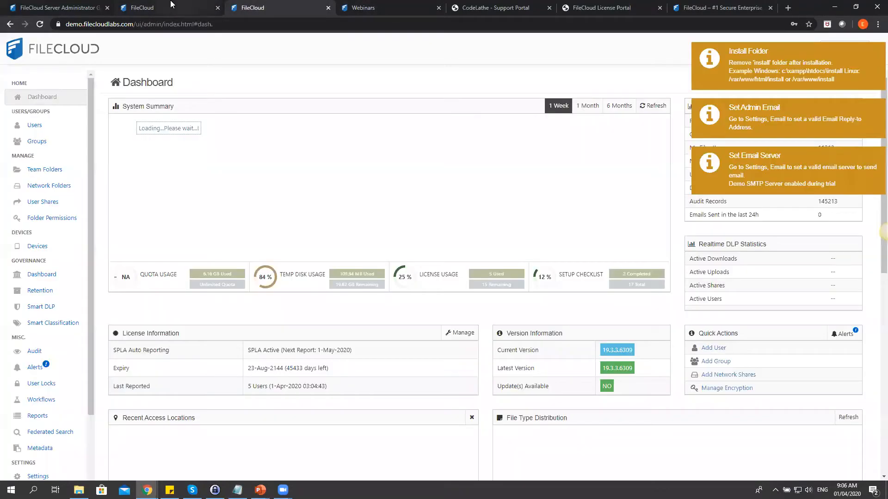
# Dismiss the Install Folder and Set Admin Email notifications and submit the user portal login.
pyautogui.click(735, 63)
pyautogui.click(737, 64)
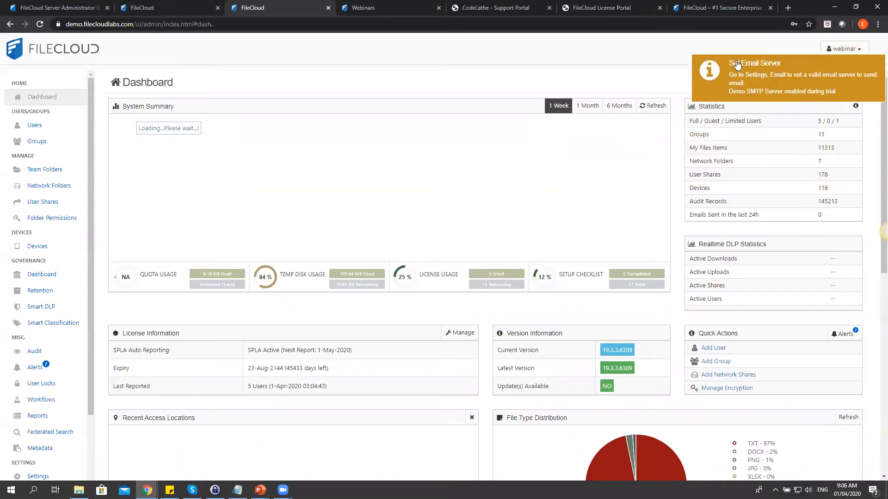
pyautogui.click(176, 8)
pyautogui.press('Return')
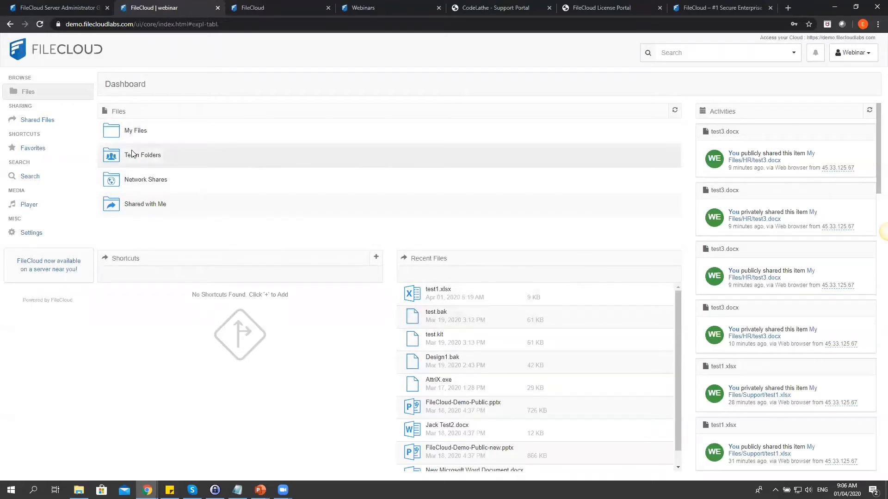
# Select Payroll.xlsx in the HR folder of My Files and start a share link for it.
pyautogui.click(177, 133)
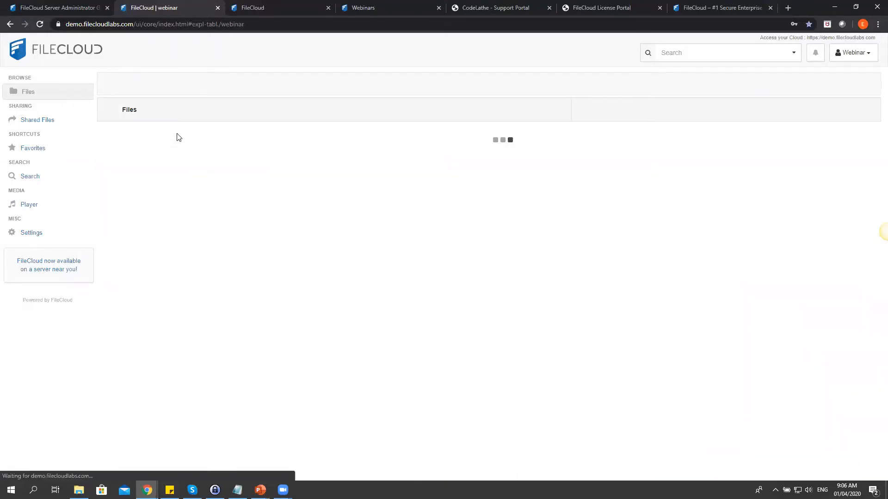
pyautogui.click(9, 25)
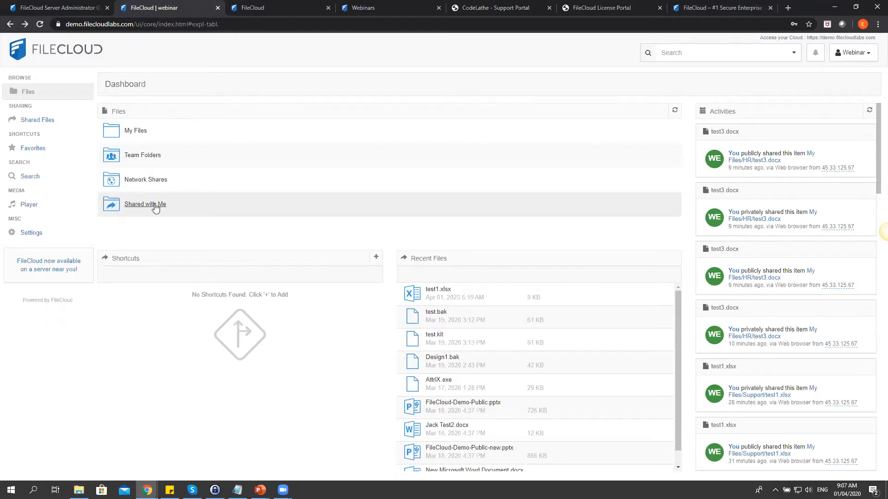
pyautogui.click(136, 130)
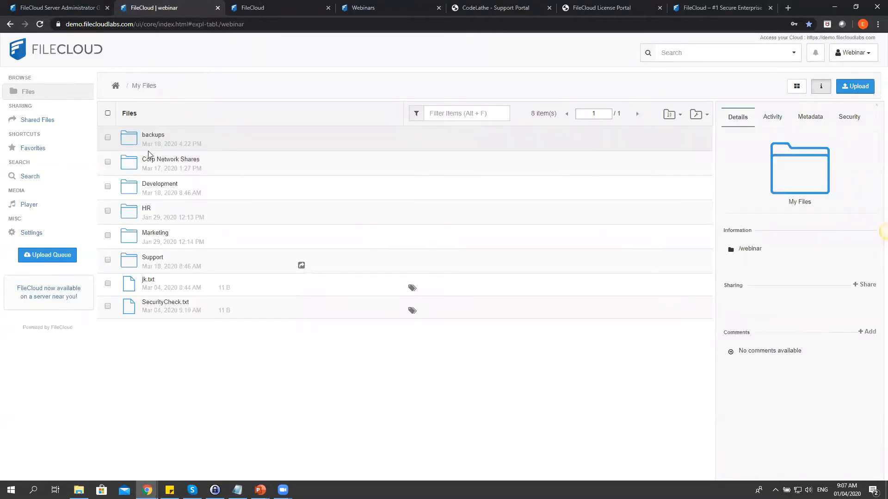
pyautogui.click(145, 209)
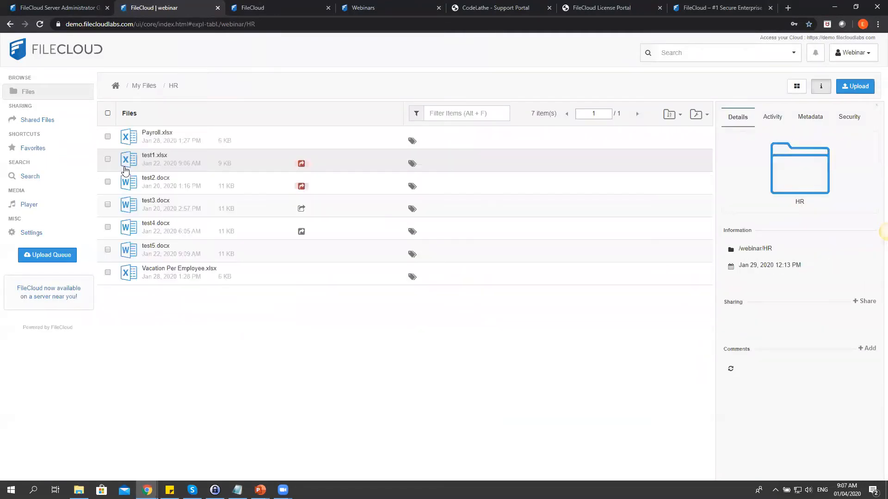
pyautogui.click(175, 136)
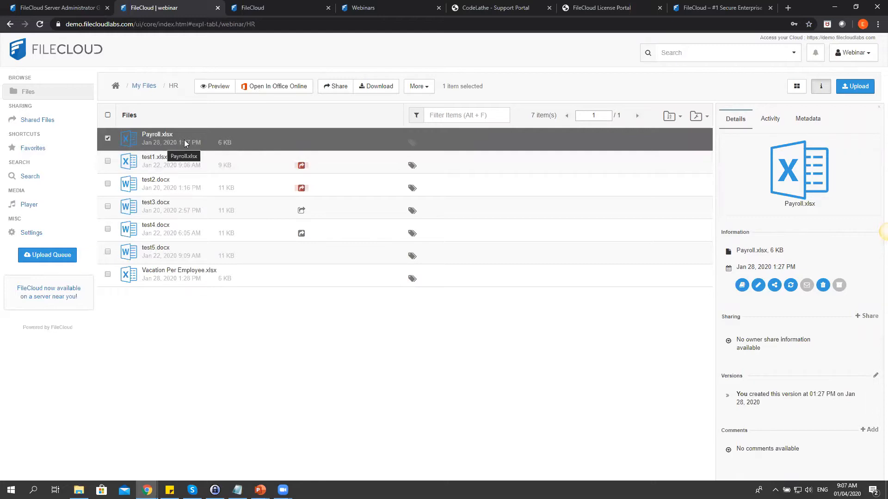
pyautogui.click(332, 87)
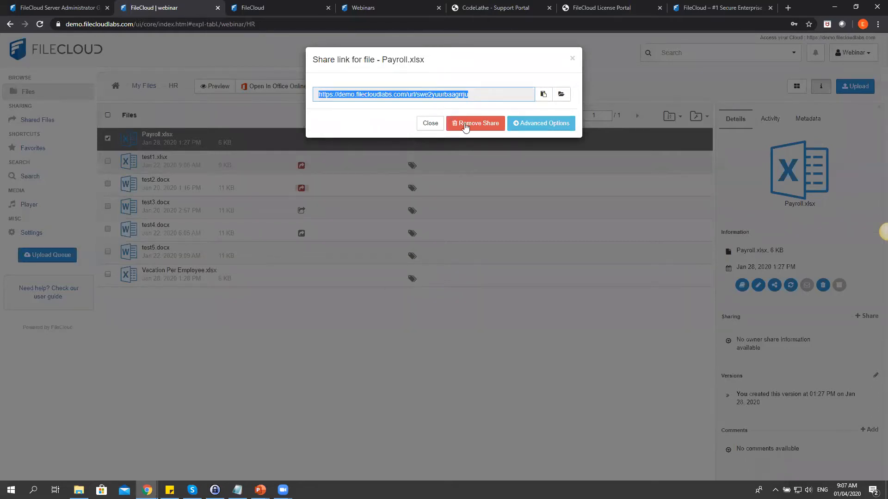
# Under the share's advanced options, limit Payroll.xlsx sharing to Allow Selected Users/Groups.
pyautogui.click(512, 146)
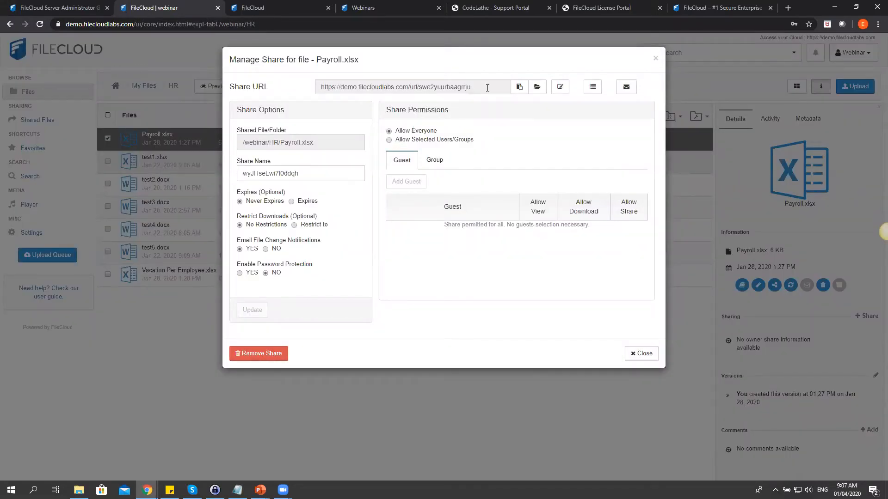
pyautogui.moveTo(487, 87); pyautogui.dragTo(322, 87)
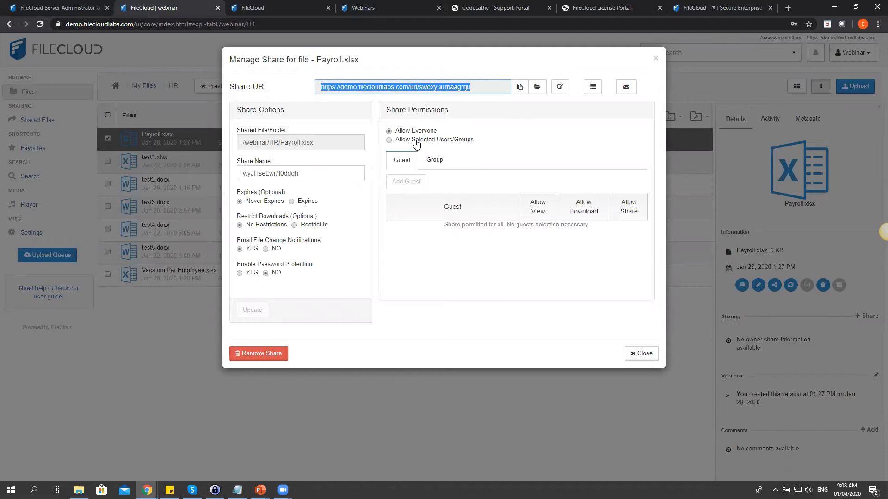
pyautogui.click(416, 143)
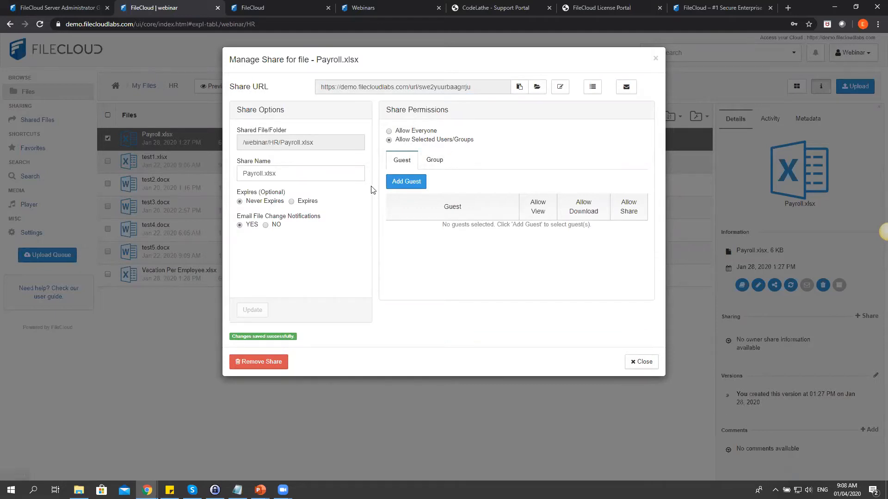
# Add the matching guest user to the Payroll.xlsx share, skipping the notification email.
pyautogui.click(412, 187)
pyautogui.write('wail')
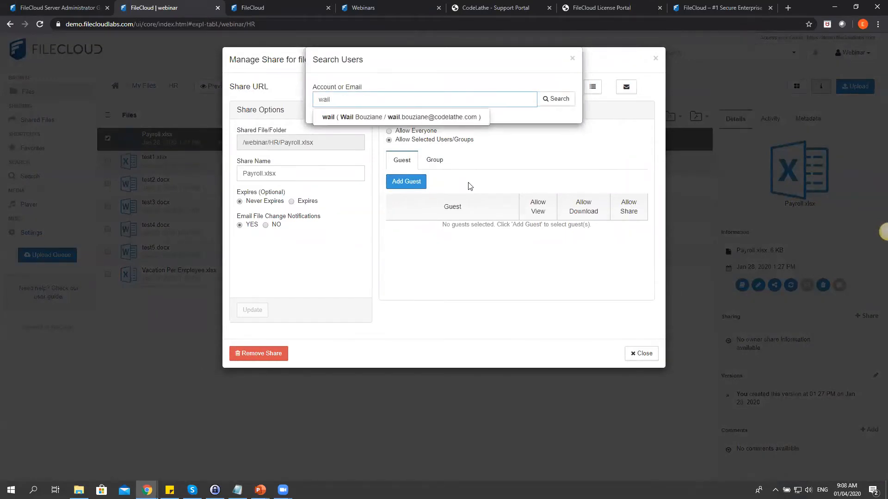
pyautogui.click(446, 119)
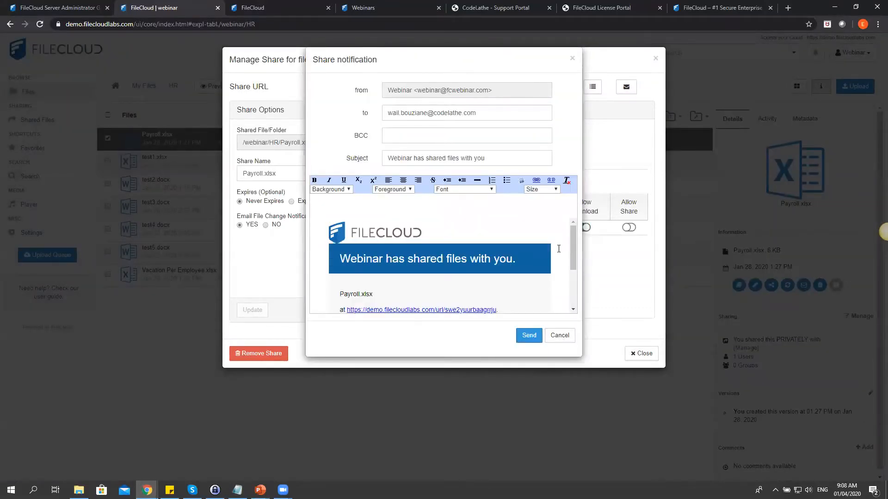
pyautogui.scroll(-2, 545, 251)
pyautogui.scroll(2, 545, 252)
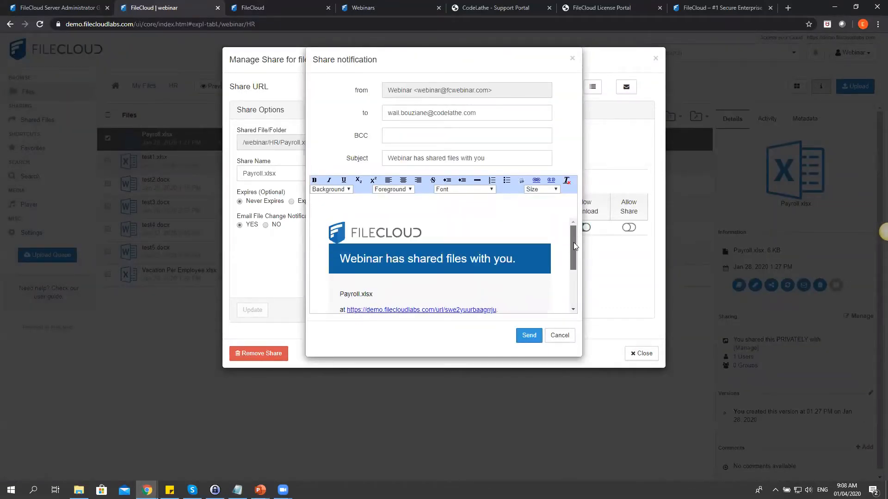
pyautogui.click(554, 336)
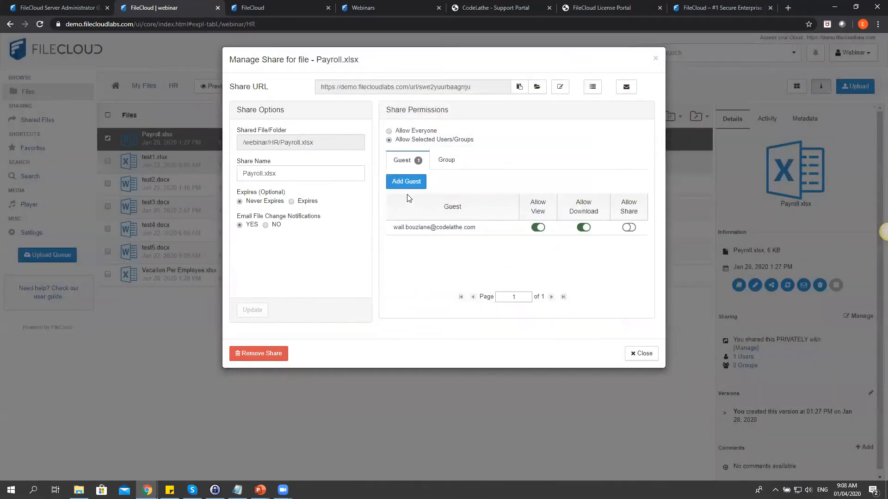
# Add the Marketing group to the Payroll.xlsx share, then return to the guest list.
pyautogui.click(442, 165)
pyautogui.click(417, 181)
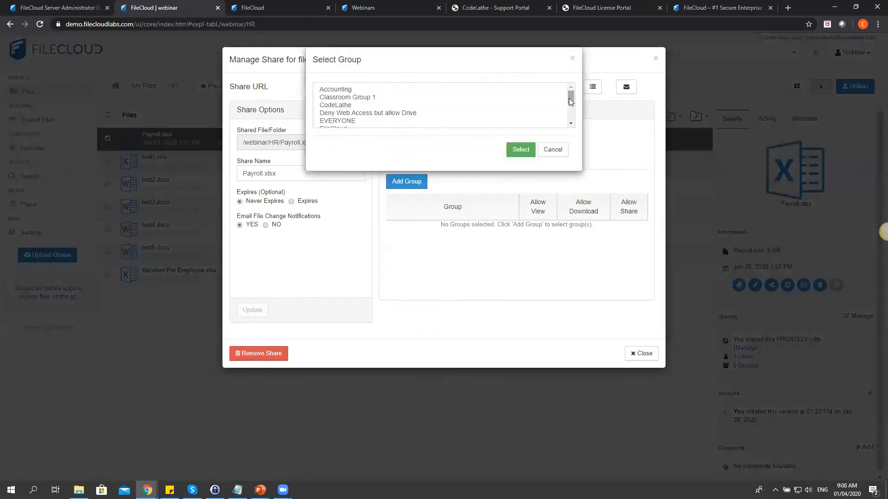
pyautogui.moveTo(570, 101)
pyautogui.mouseDown()
pyautogui.moveTo(574, 121)
pyautogui.moveTo(575, 111)
pyautogui.mouseUp()
pyautogui.click(339, 111)
pyautogui.click(521, 150)
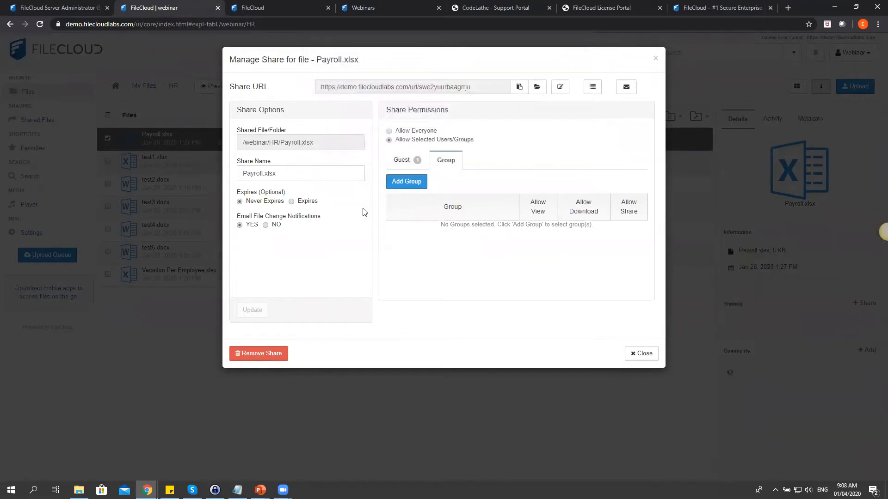
pyautogui.click(406, 165)
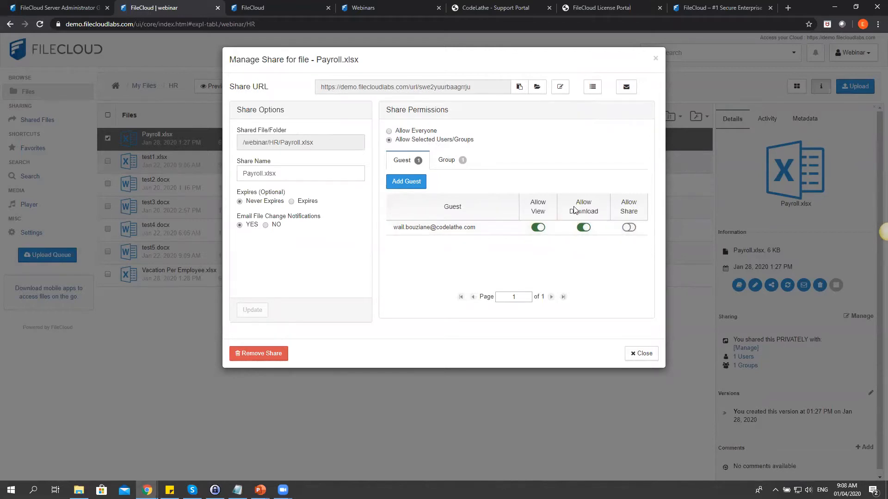
# Enable Allow Share for the guest, switch to Allow Everyone, and end on Allow Selected Users/Groups.
pyautogui.click(628, 227)
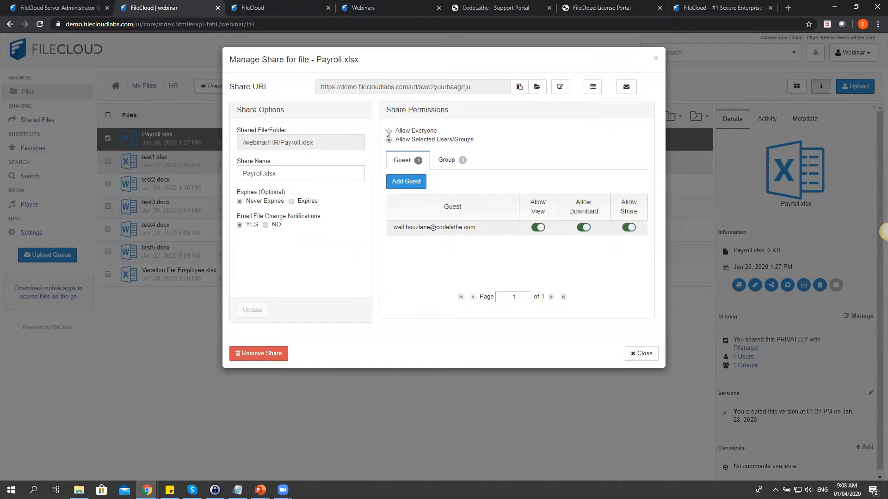
pyautogui.click(414, 133)
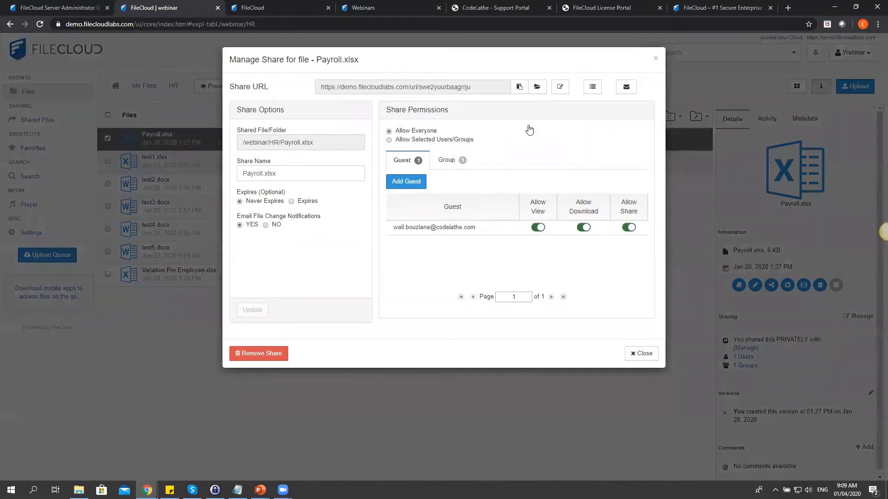
pyautogui.press('Return')
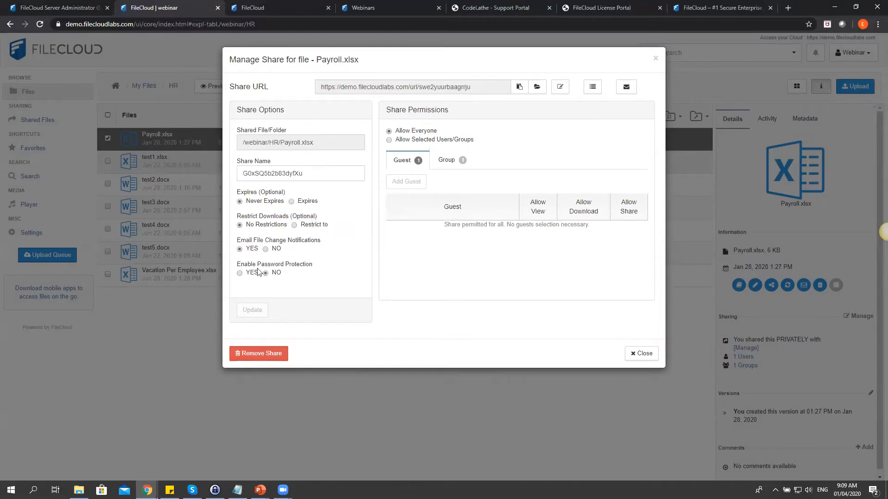
pyautogui.click(389, 140)
pyautogui.click(389, 132)
pyautogui.click(533, 132)
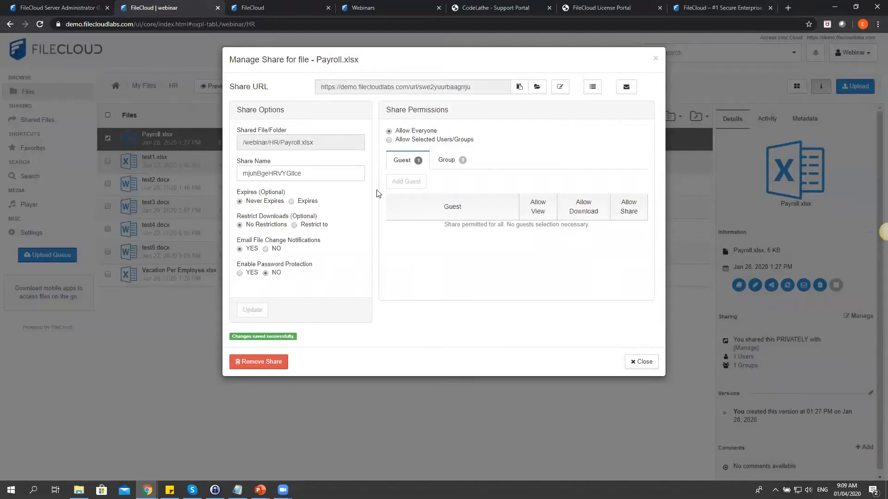
pyautogui.click(388, 140)
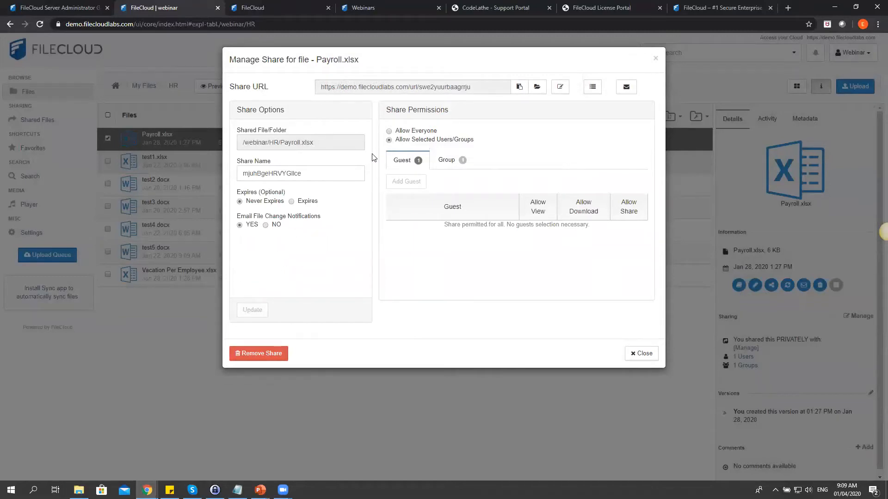
# Switch the share to Allow Everyone, pick a 2020-04-02 expiry, and close the settings unsaved.
pyautogui.click(389, 132)
pyautogui.click(531, 120)
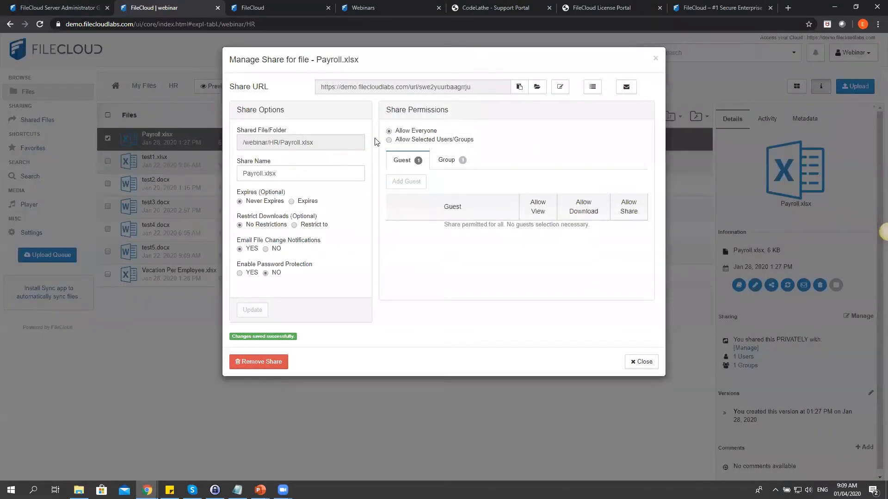
pyautogui.click(291, 201)
pyautogui.click(246, 212)
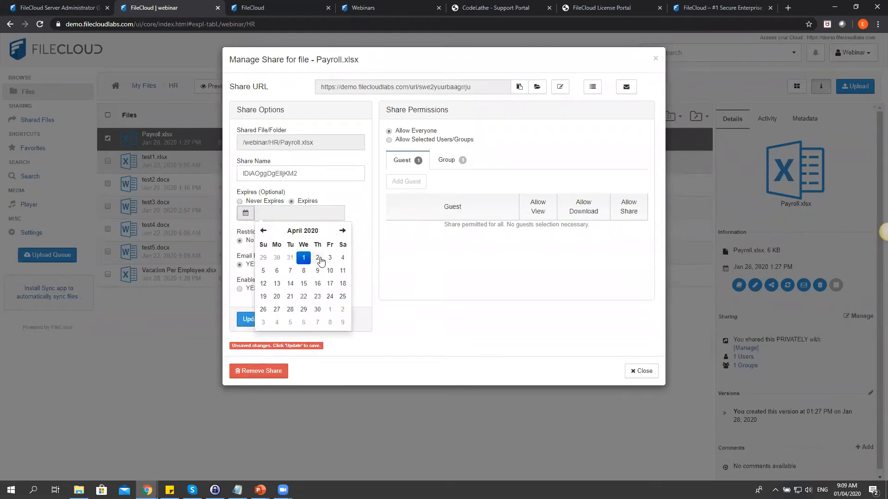
pyautogui.click(317, 257)
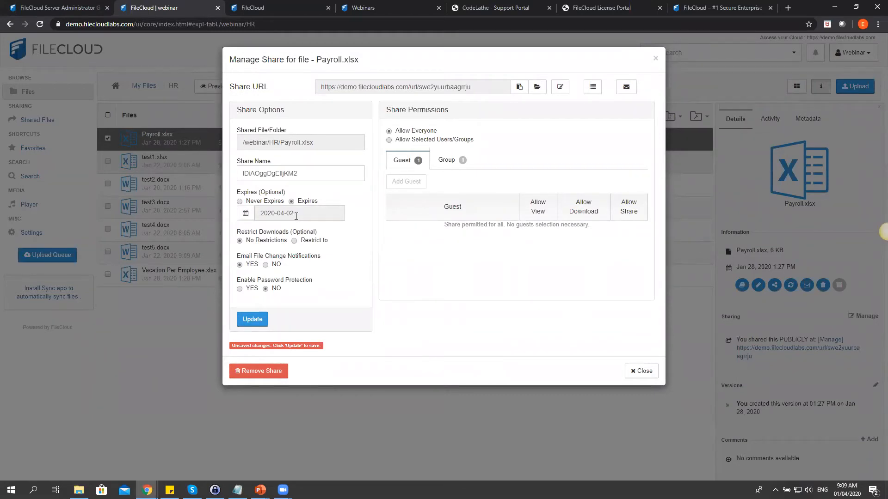
pyautogui.click(650, 374)
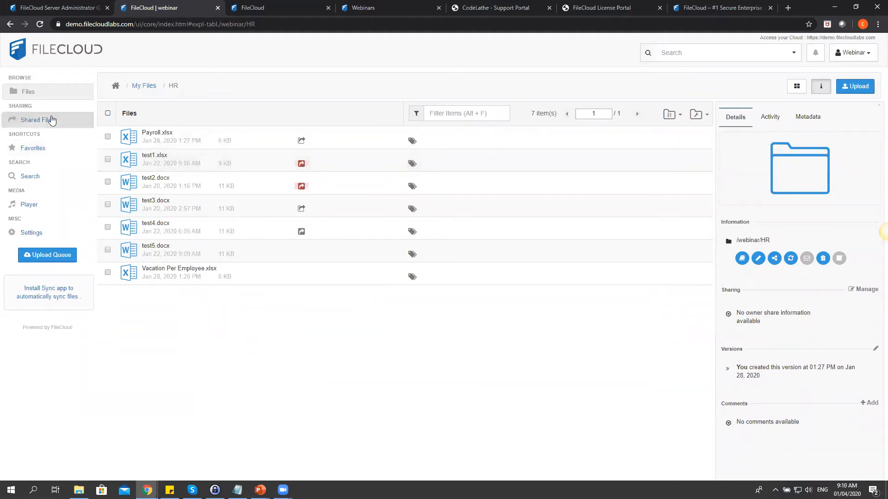
pyautogui.click(51, 120)
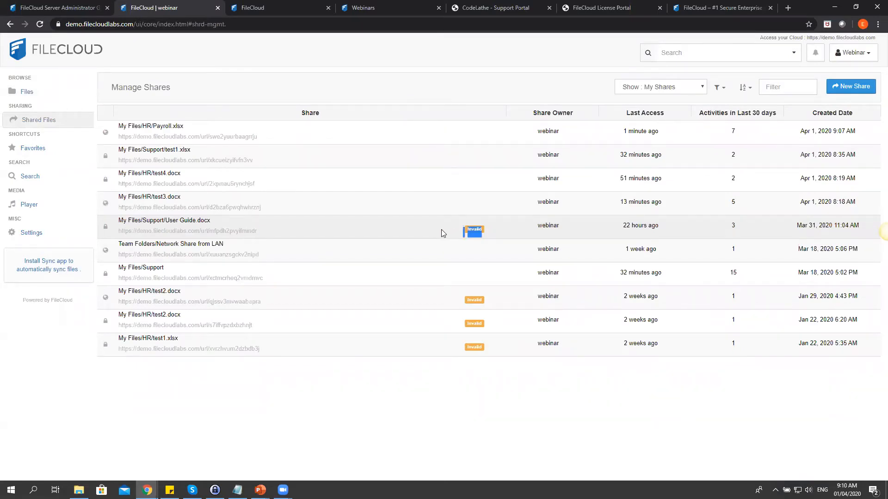
pyautogui.click(470, 229)
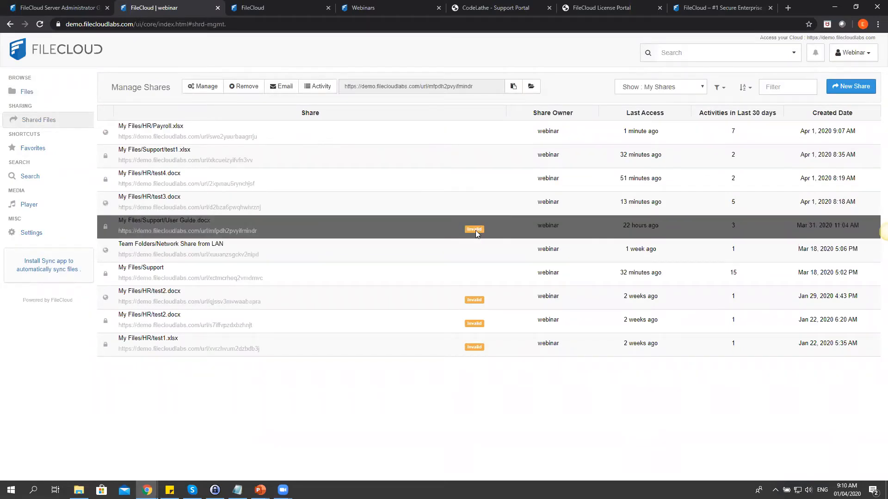
pyautogui.click(29, 94)
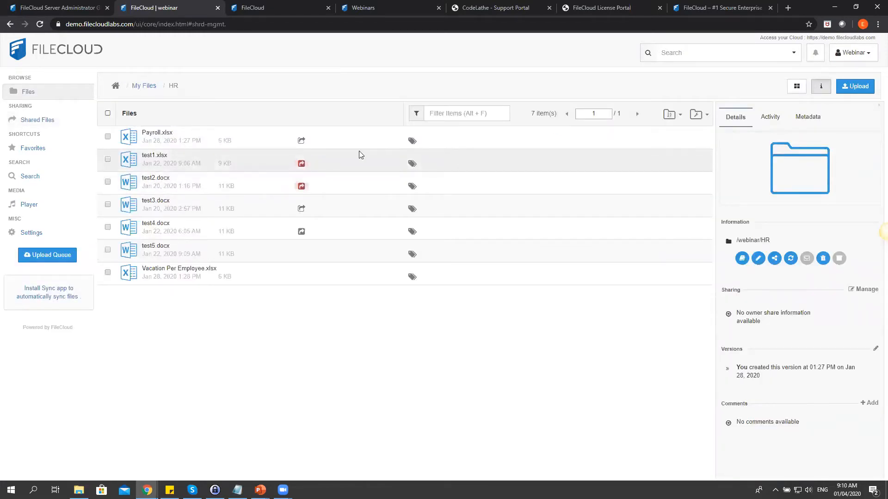
pyautogui.click(331, 158)
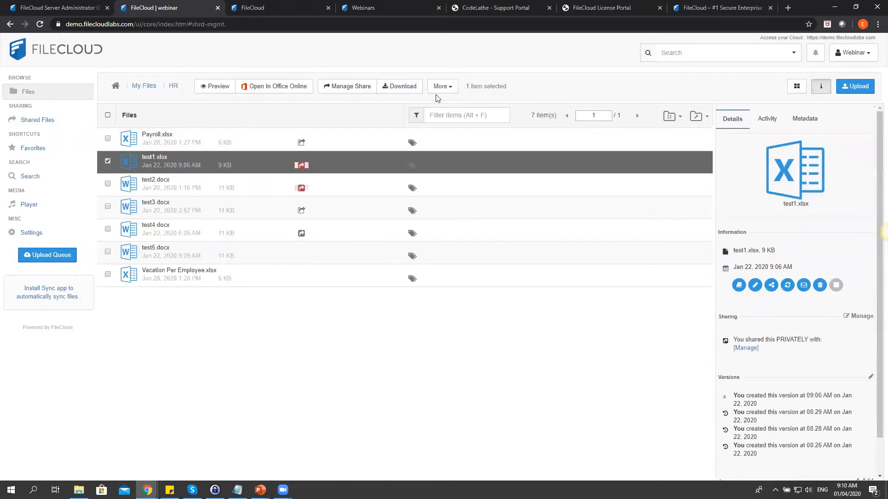
pyautogui.click(348, 86)
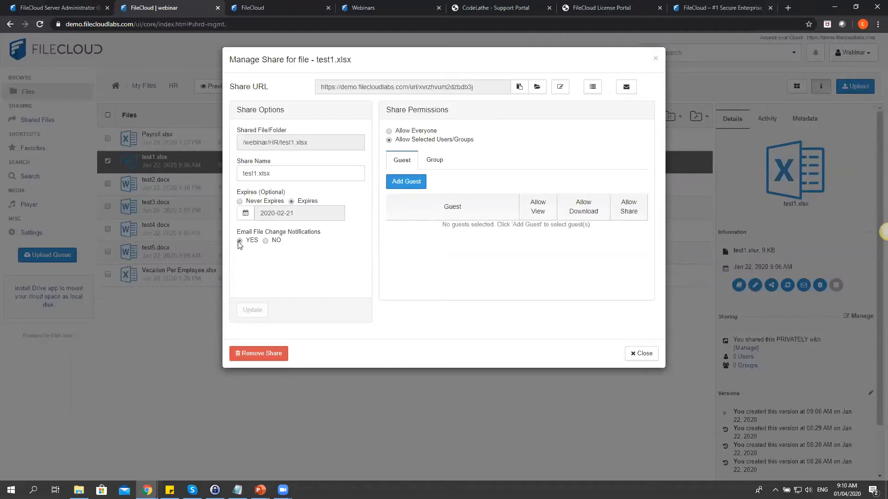
pyautogui.click(266, 241)
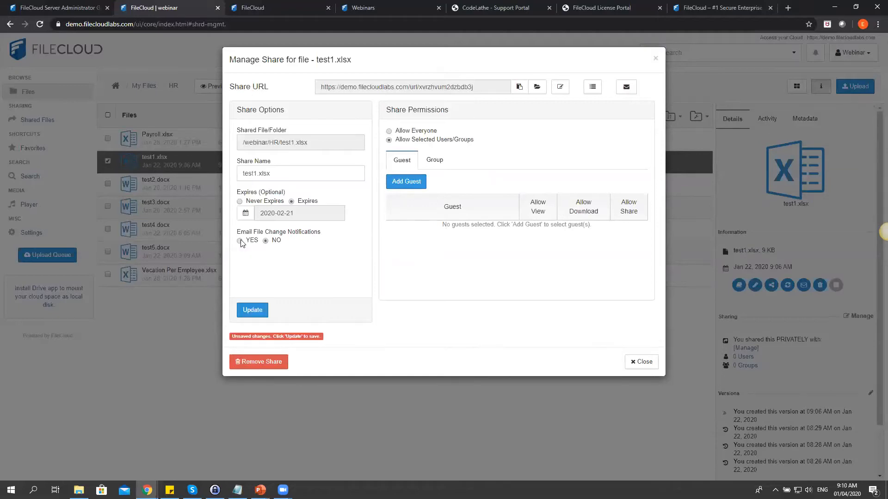
pyautogui.click(641, 361)
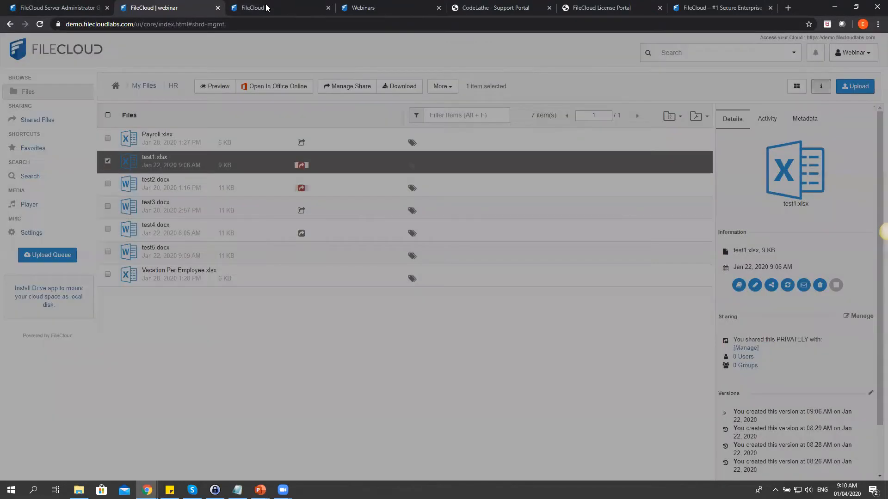
pyautogui.click(265, 4)
pyautogui.moveTo(91, 167); pyautogui.dragTo(91, 247)
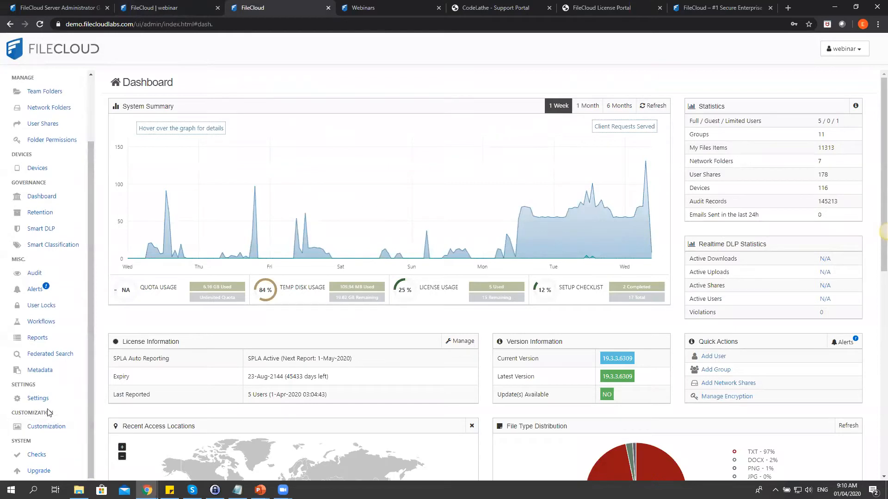
pyautogui.click(38, 398)
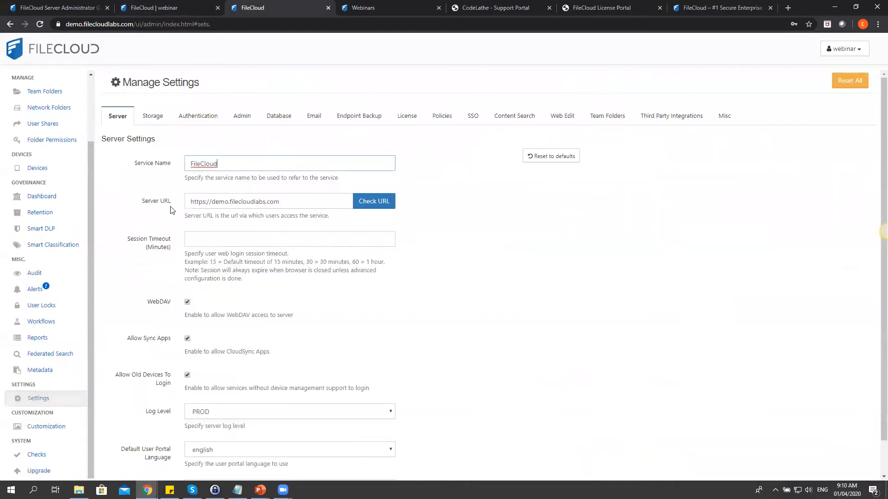
pyautogui.click(725, 119)
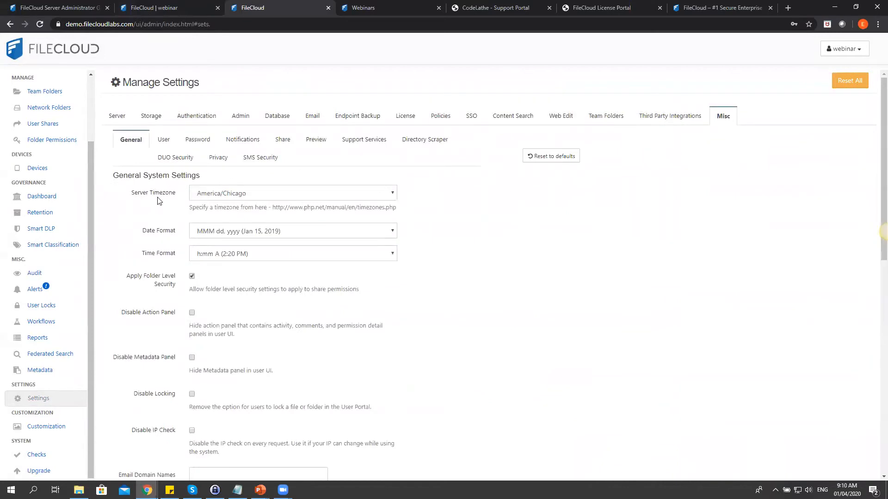
pyautogui.click(235, 142)
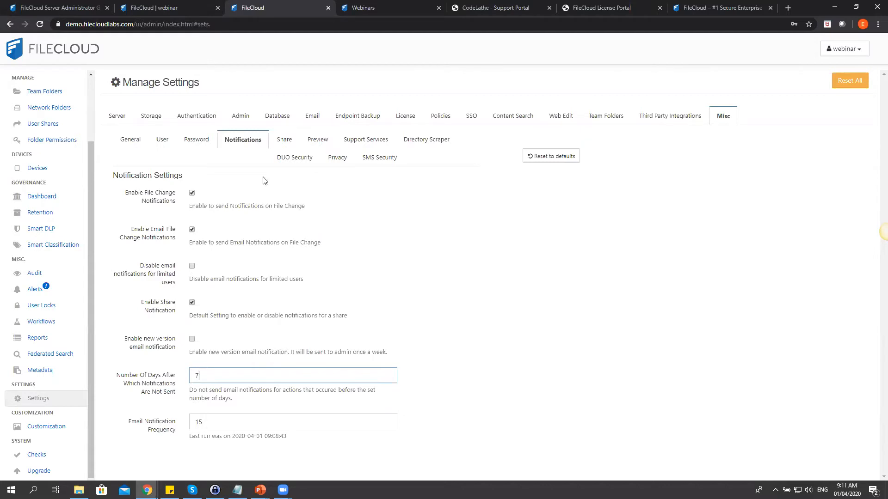
pyautogui.click(216, 7)
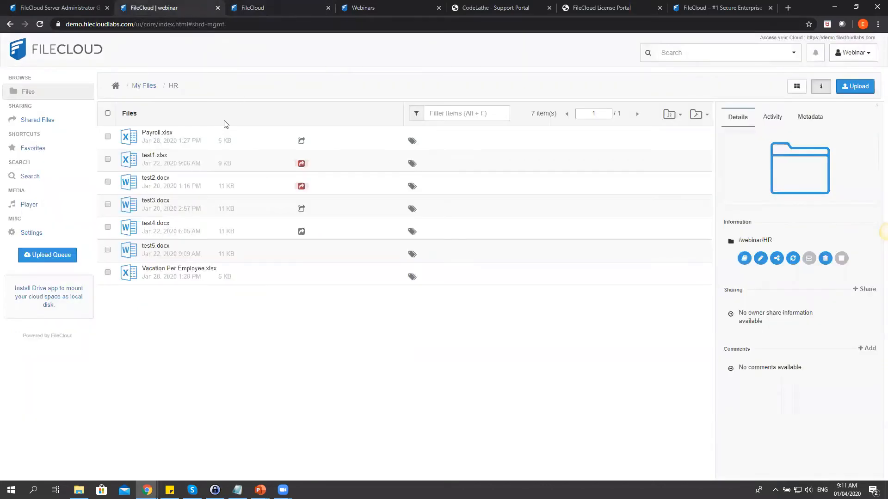
# Try customizing the Payroll.xlsx share link to 'testshare', which is rejected as already in use.
pyautogui.click(226, 134)
pyautogui.click(347, 86)
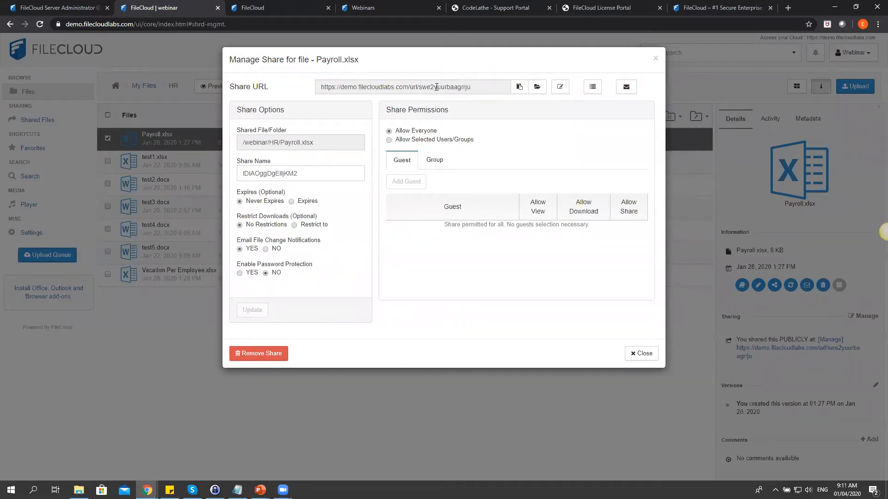
pyautogui.click(560, 89)
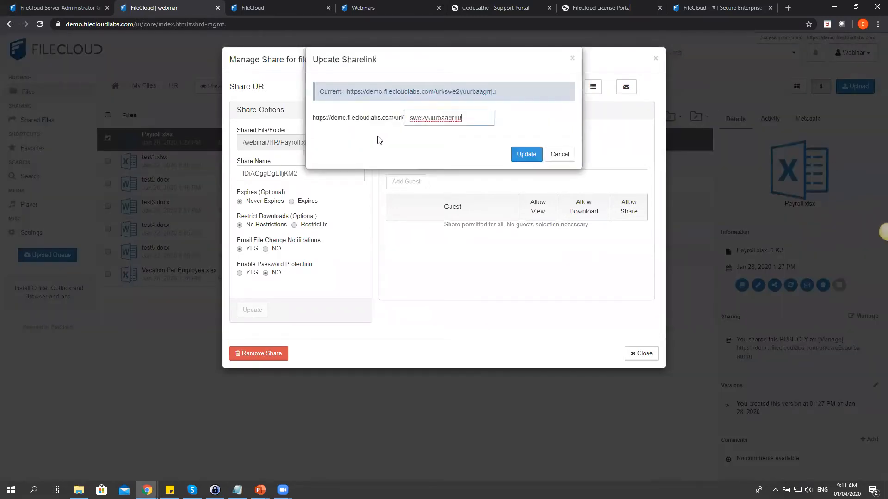
pyautogui.moveTo(475, 117); pyautogui.dragTo(402, 117)
pyautogui.write('test')
pyautogui.write('share')
pyautogui.click(523, 156)
pyautogui.moveTo(464, 120); pyautogui.dragTo(420, 117)
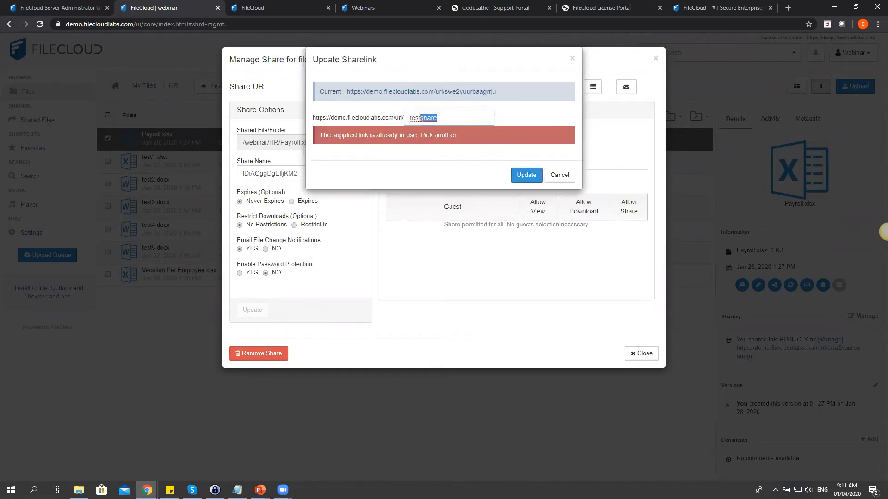
pyautogui.press('BackSpace')
pyautogui.click(523, 185)
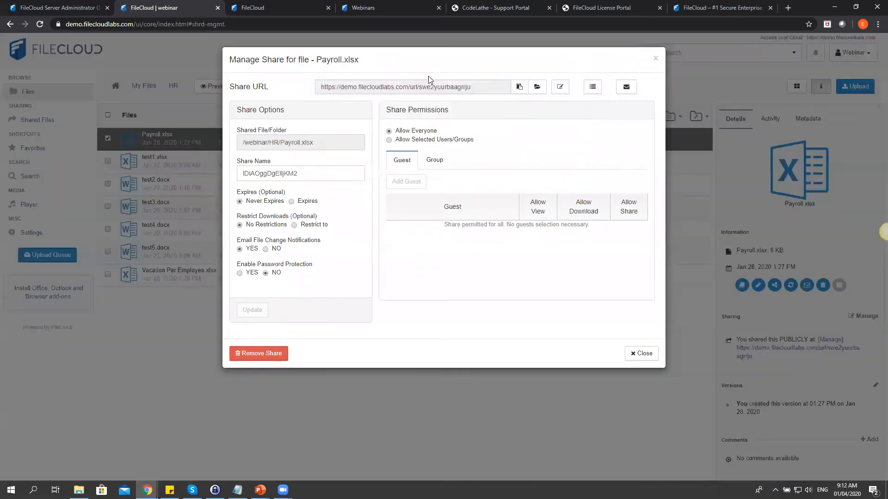
pyautogui.moveTo(458, 88); pyautogui.dragTo(420, 89)
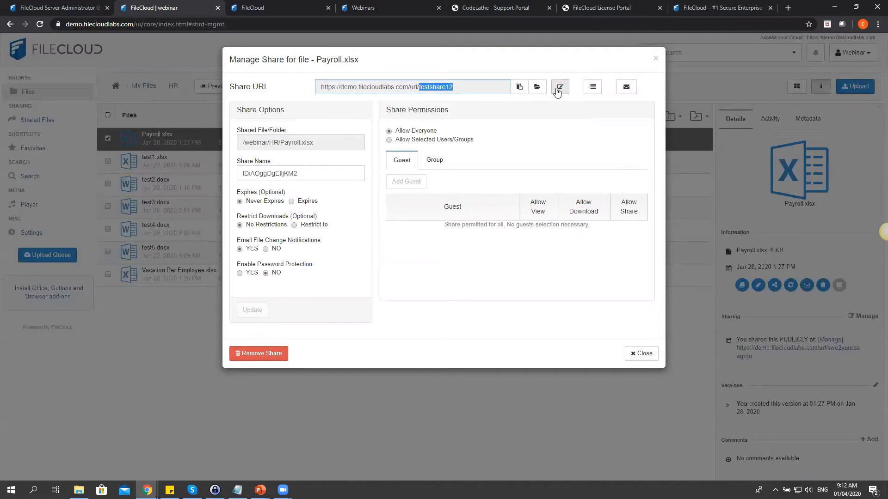
pyautogui.click(627, 87)
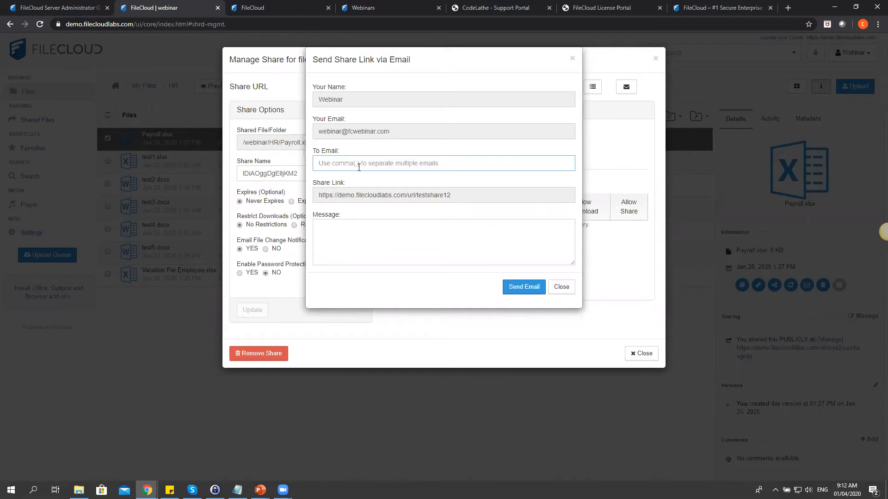
pyautogui.moveTo(455, 195); pyautogui.dragTo(317, 195)
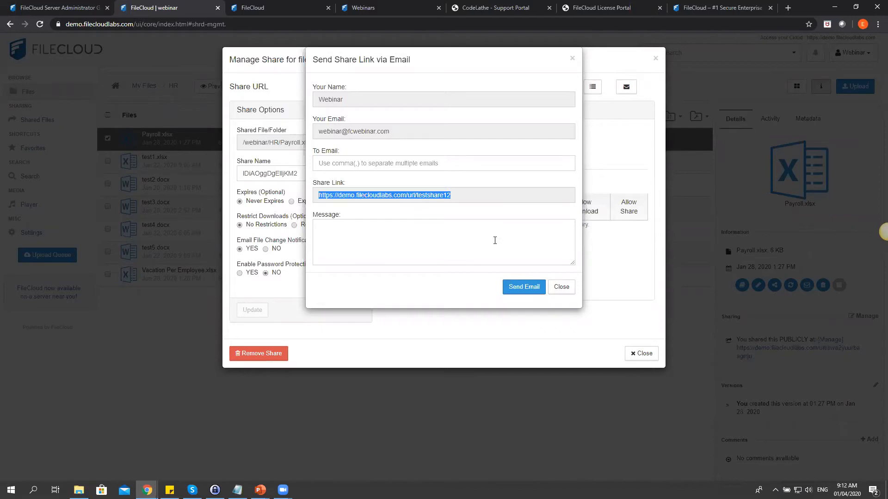
pyautogui.click(560, 287)
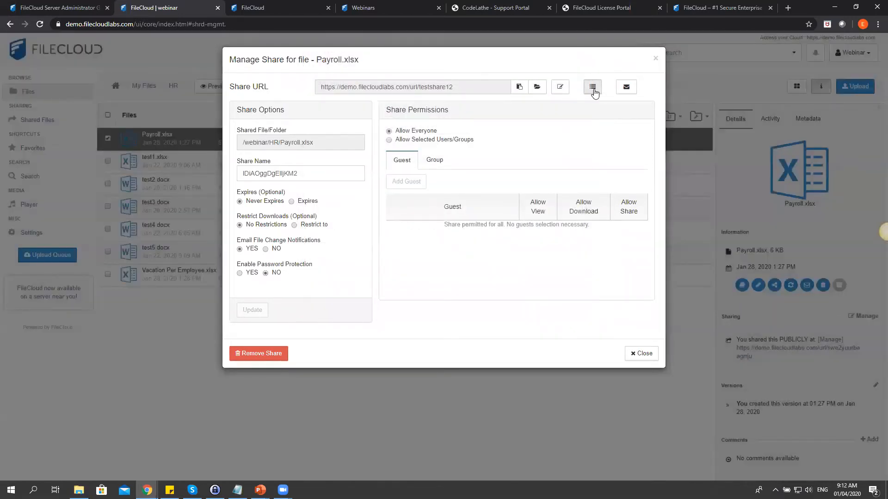
# Review the Payroll.xlsx share activity log, highlighting a sharer name and IP address, then close both dialogs.
pyautogui.click(593, 91)
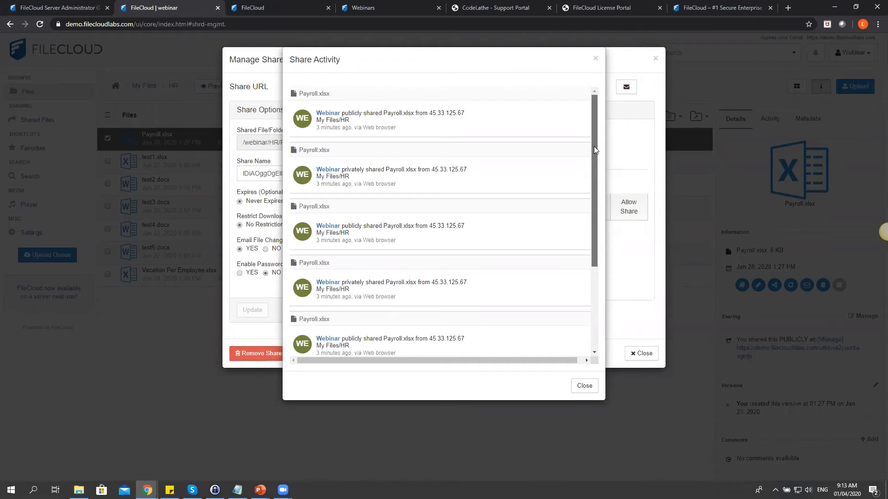
pyautogui.moveTo(595, 150); pyautogui.dragTo(581, 274)
pyautogui.scroll(2, 586, 213)
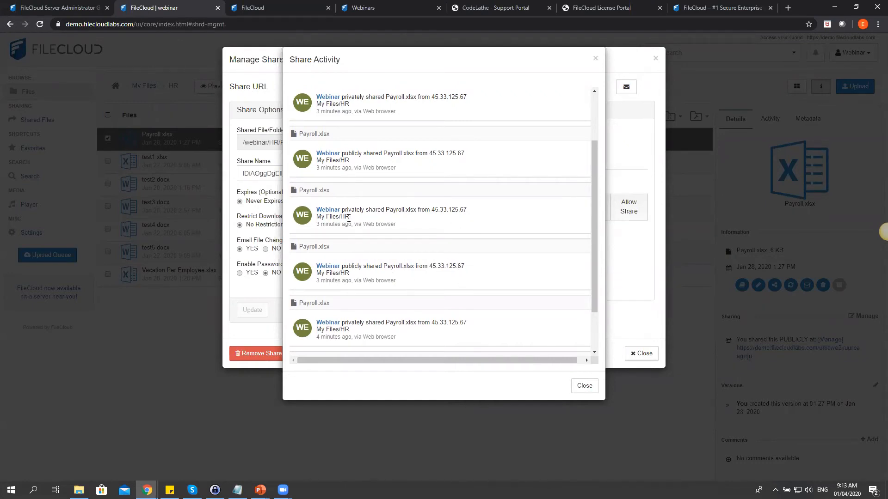
pyautogui.doubleClick(328, 152)
pyautogui.moveTo(474, 153); pyautogui.dragTo(426, 149)
pyautogui.scroll(-2, 396, 234)
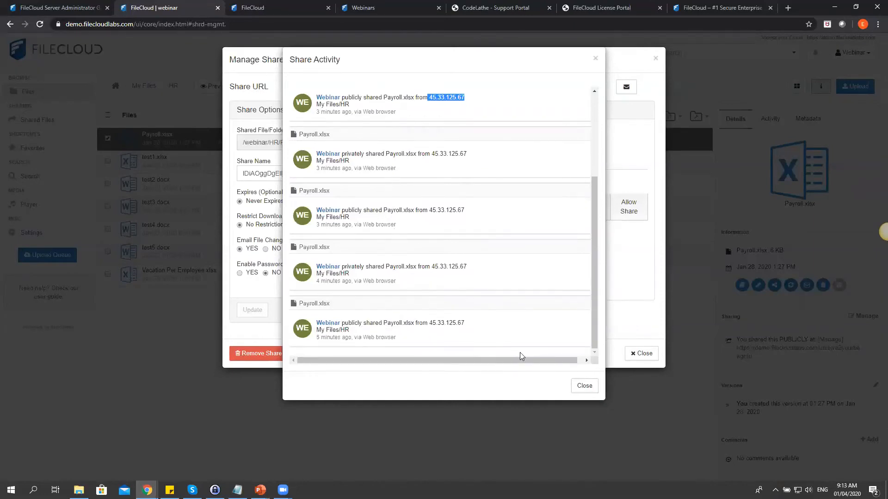
pyautogui.click(584, 387)
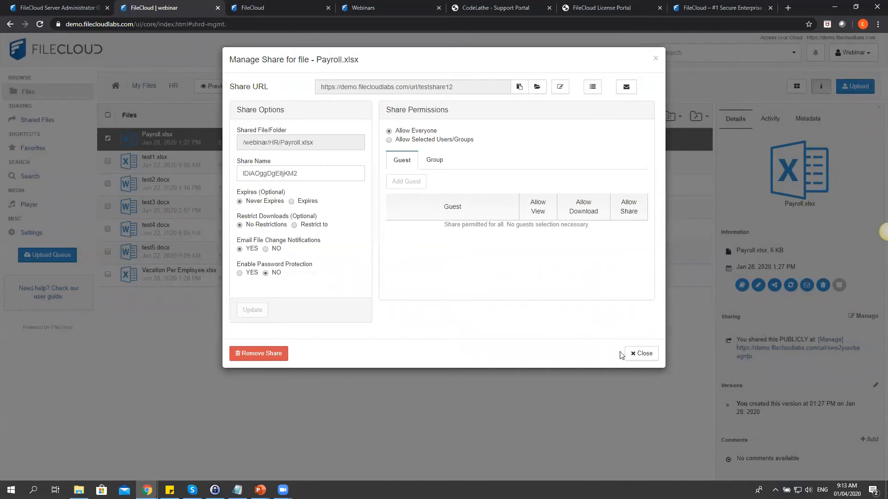
pyautogui.click(637, 356)
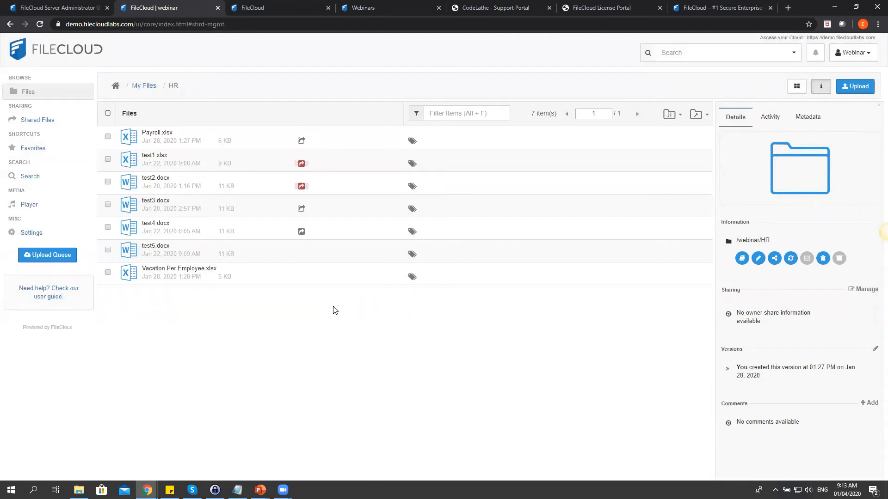
# Switch test1.xlsx's share to Allow Everyone and confirm giving everyone access.
pyautogui.click(278, 161)
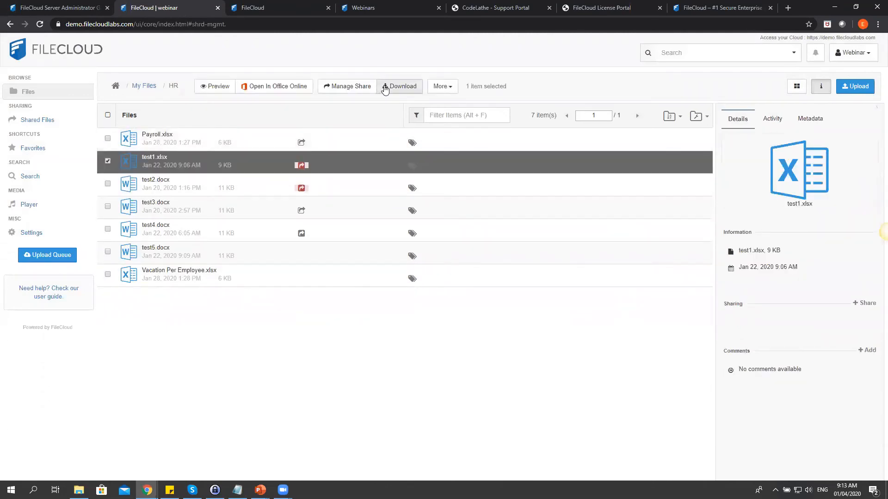
pyautogui.click(354, 87)
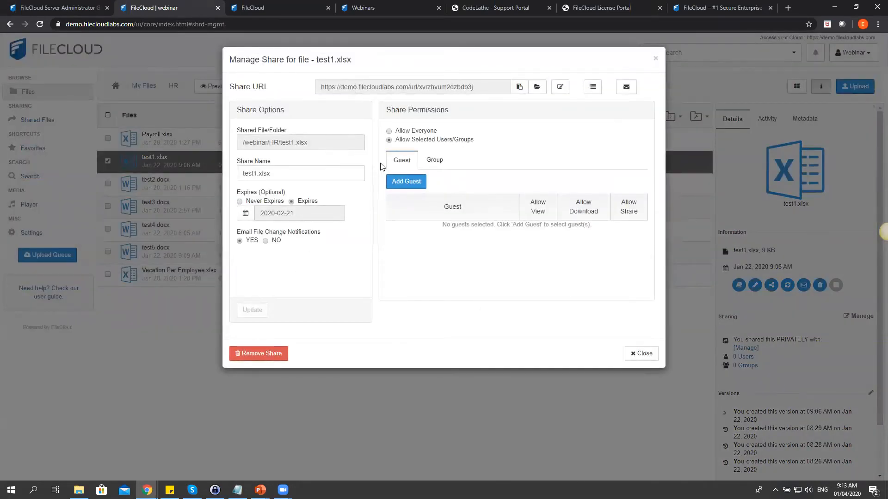
pyautogui.click(388, 131)
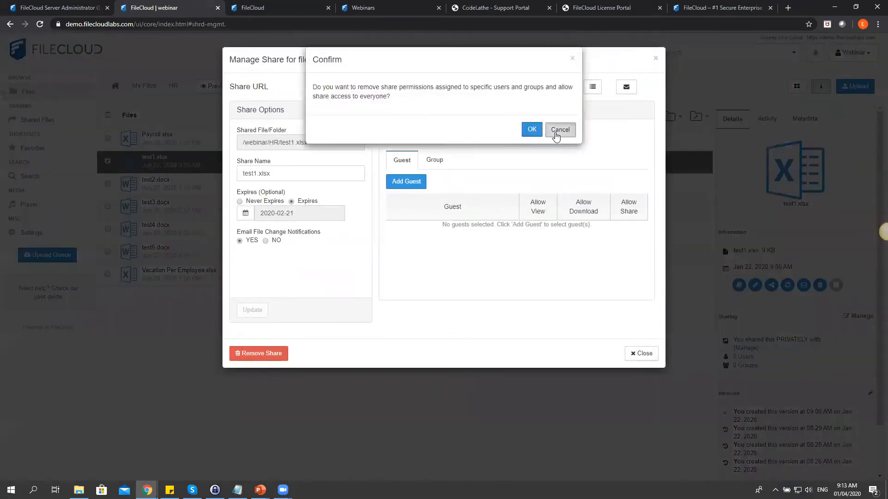
pyautogui.click(558, 131)
pyautogui.click(388, 131)
pyautogui.click(529, 130)
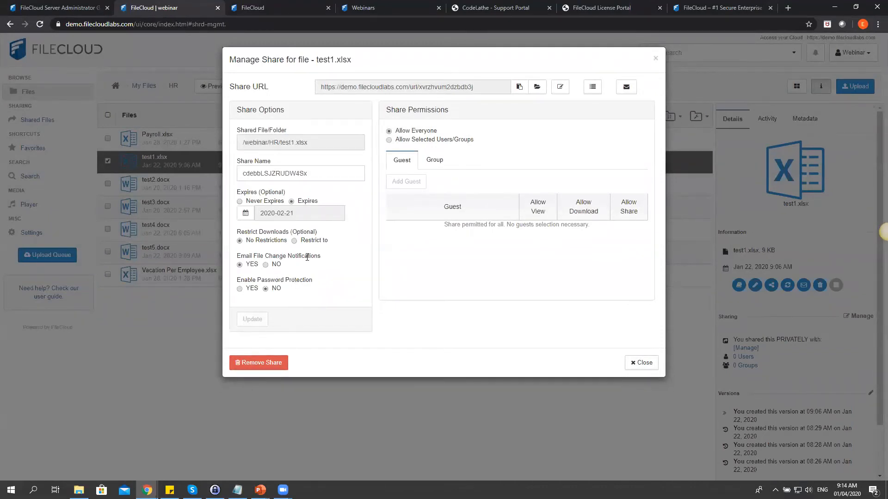
pyautogui.moveTo(296, 290); pyautogui.dragTo(261, 292)
pyautogui.click(278, 290)
# Restrict the share to a selected guest user without notification, then remove the test1.xlsx share.
pyautogui.click(388, 140)
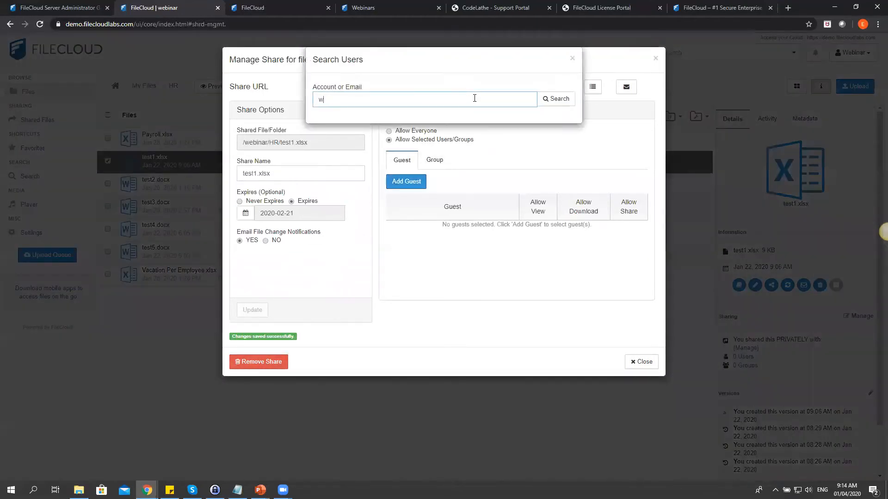
pyautogui.click(471, 117)
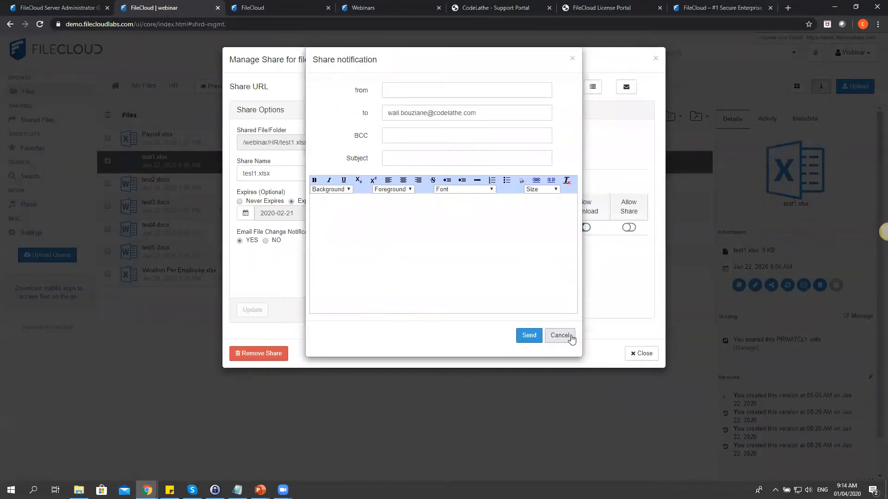
pyautogui.click(565, 333)
pyautogui.click(254, 354)
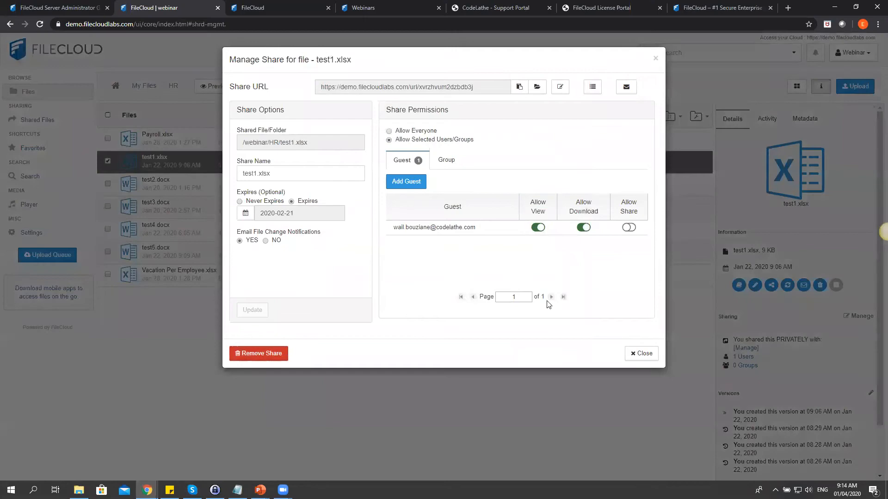
pyautogui.click(527, 120)
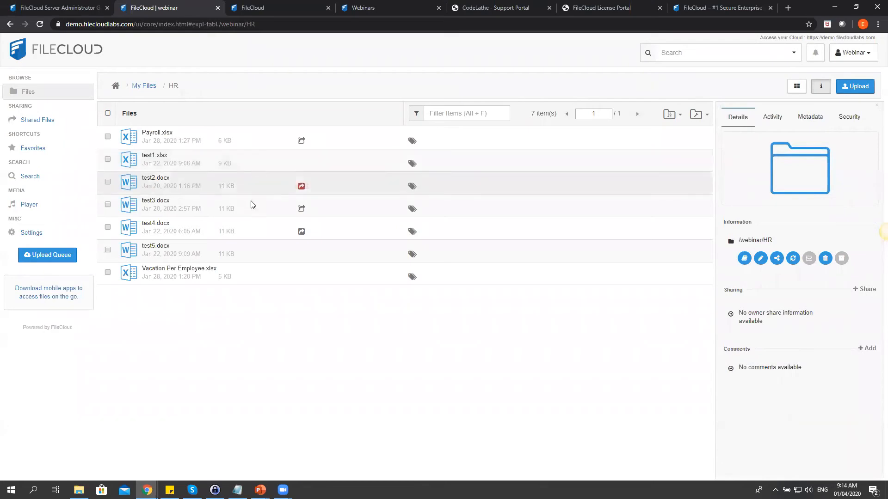
# Create a new share link for test1.xlsx in HR, then list all shares under Shared Files.
pyautogui.click(257, 170)
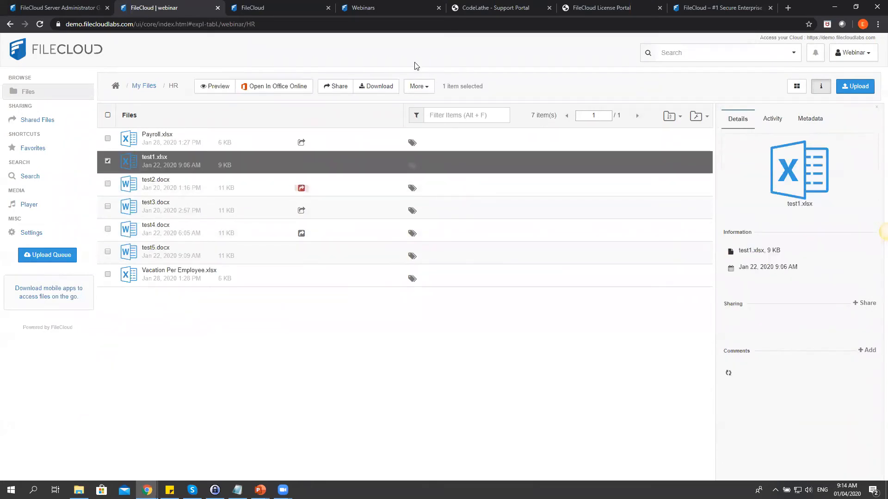
pyautogui.click(336, 87)
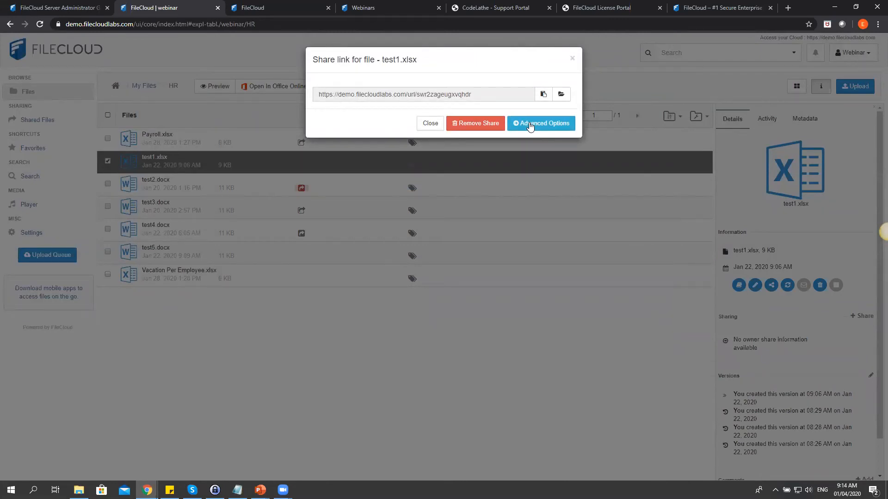
pyautogui.click(572, 58)
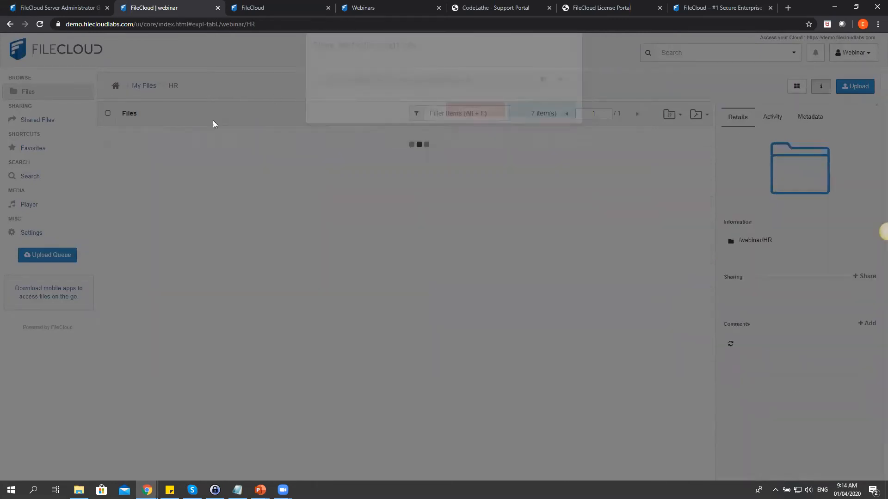
pyautogui.click(51, 121)
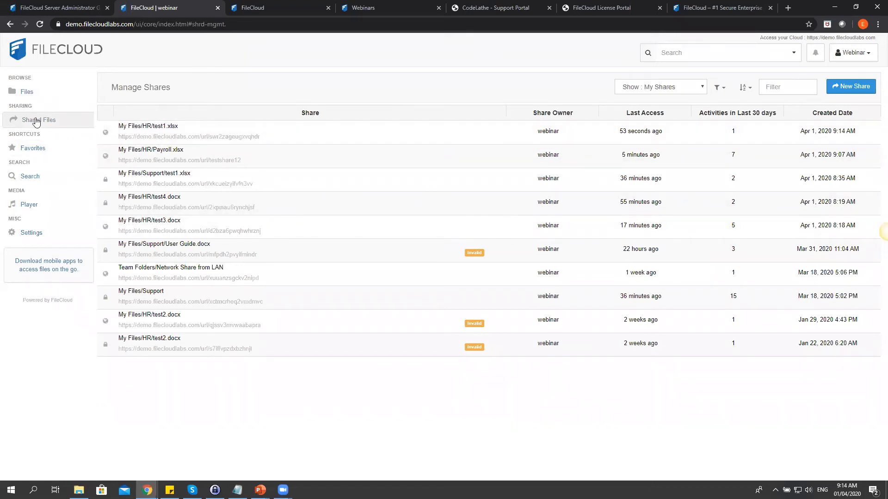
pyautogui.click(242, 132)
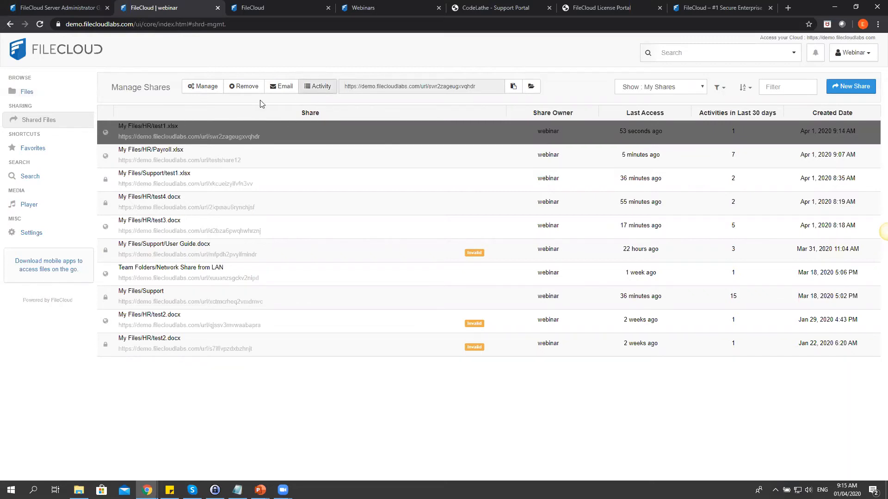
pyautogui.click(317, 88)
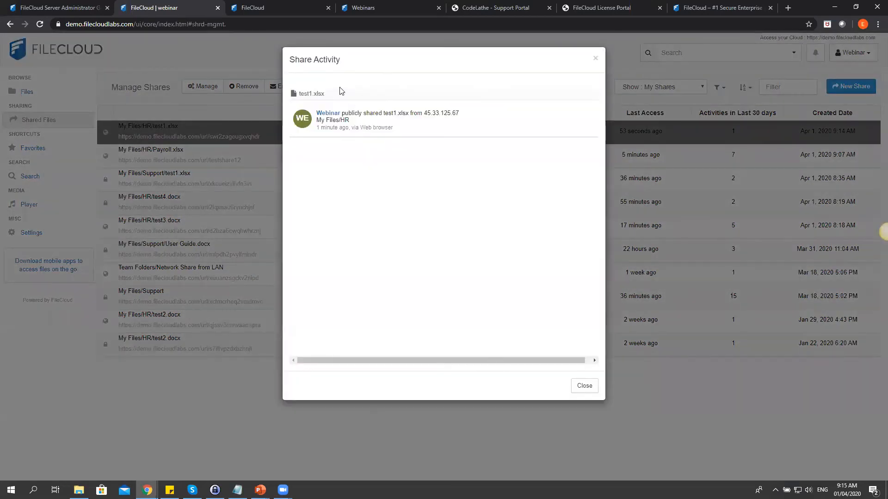
pyautogui.moveTo(460, 114); pyautogui.dragTo(355, 116)
pyautogui.tripleClick(331, 119)
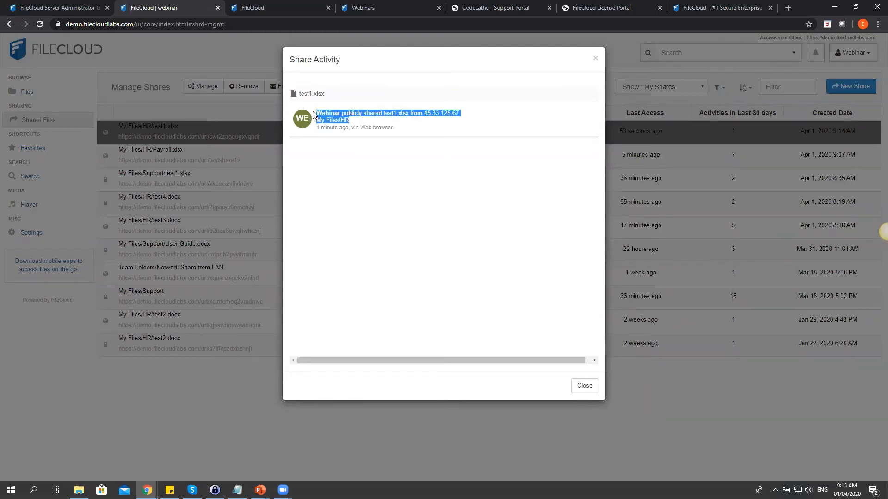
pyautogui.click(587, 390)
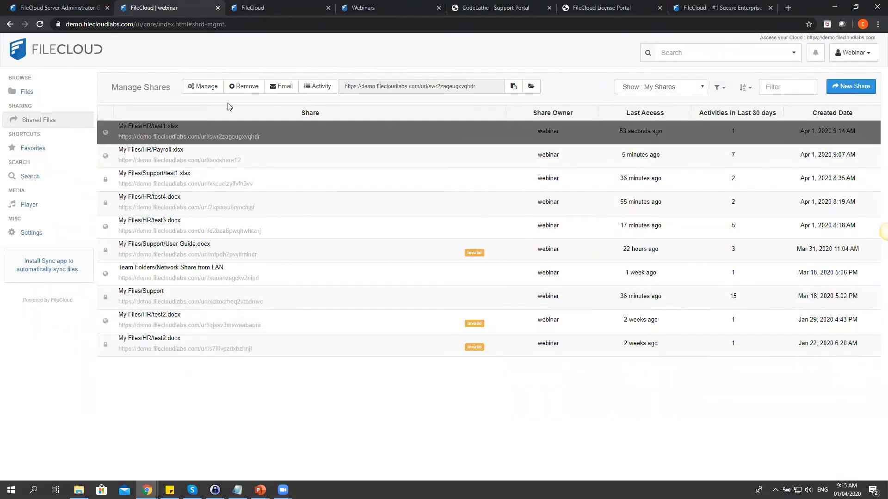
# Sort the shares by Last Access, then Share URL, then back to Created Date.
pyautogui.click(746, 88)
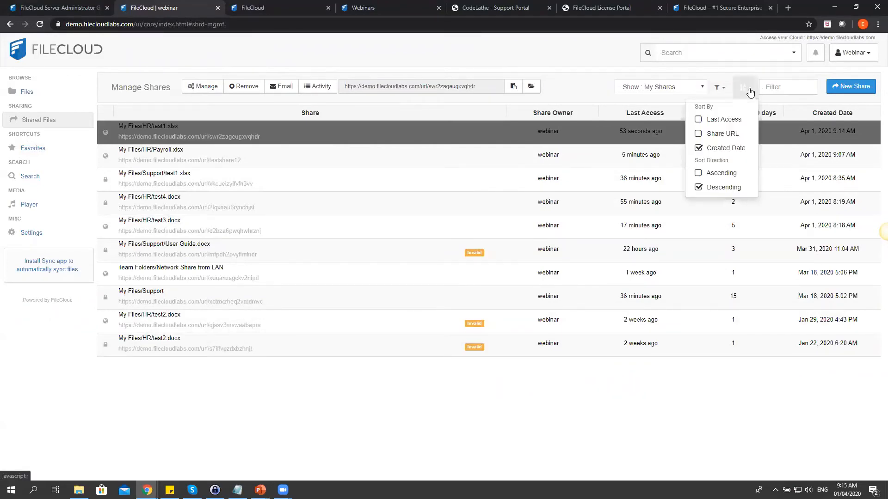
pyautogui.click(698, 120)
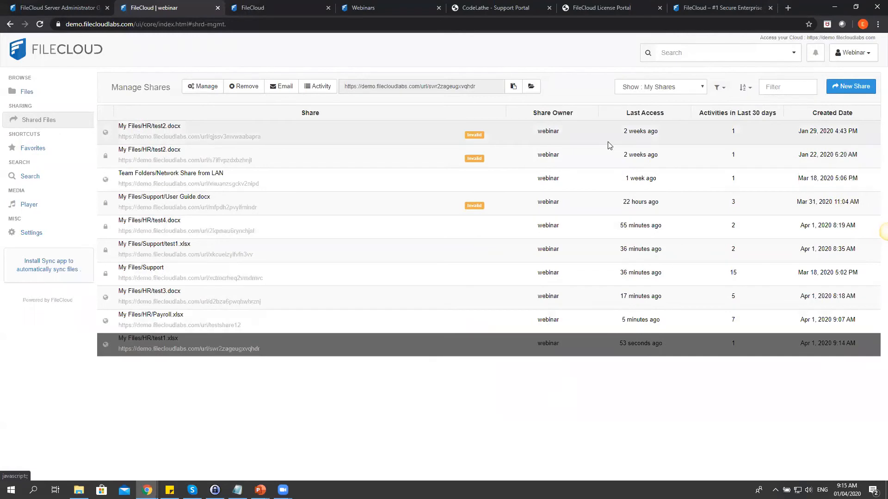
pyautogui.click(742, 91)
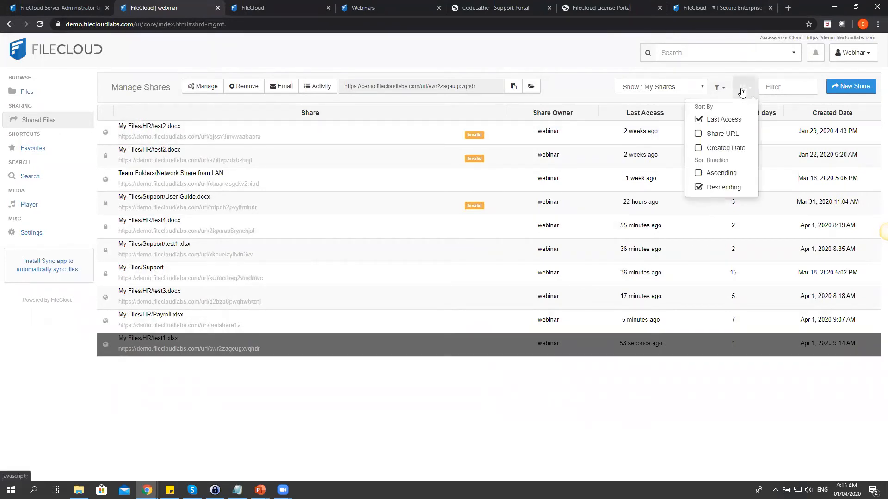
pyautogui.click(699, 133)
pyautogui.click(743, 93)
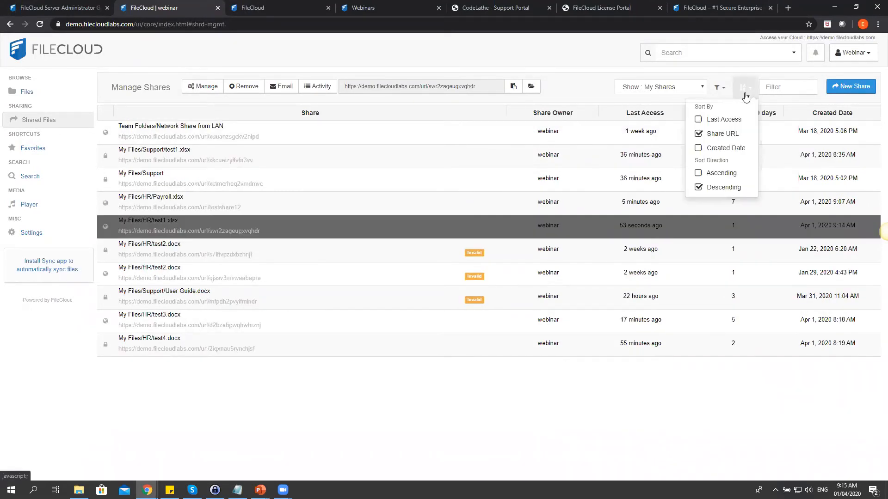
pyautogui.click(699, 147)
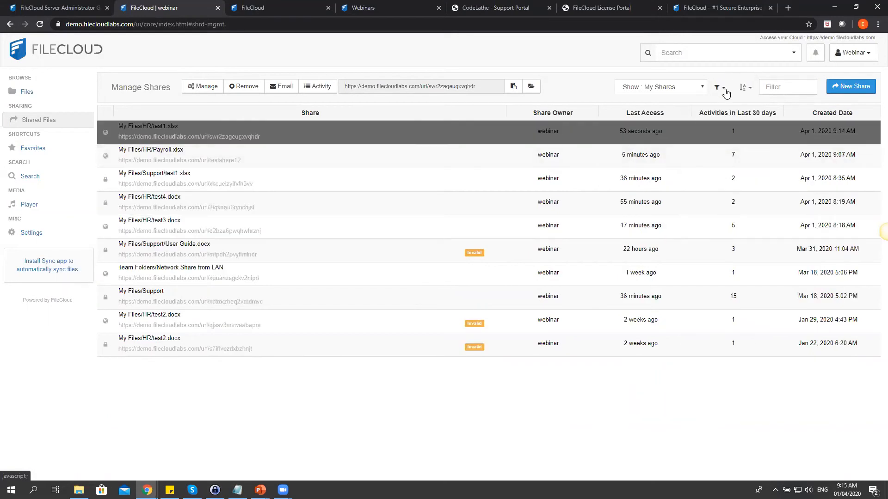
# Filter the list to expired public shares, then view and close test1.xlsx's share settings.
pyautogui.click(726, 93)
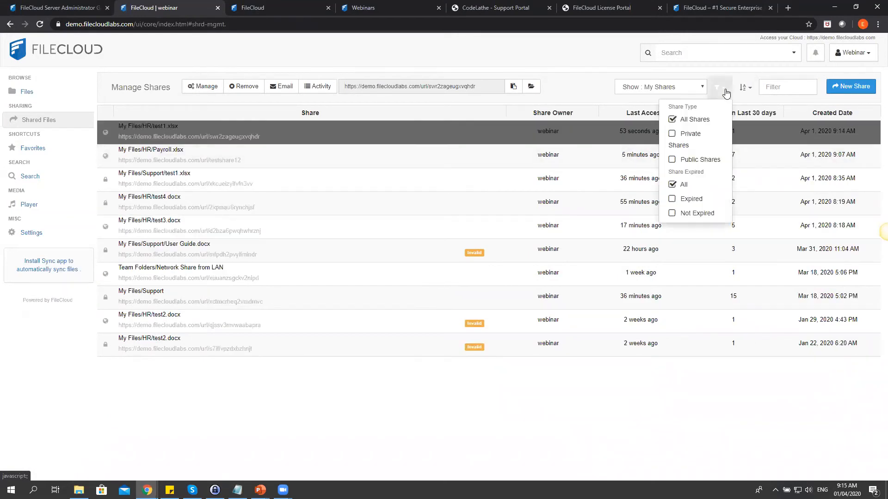
pyautogui.click(672, 134)
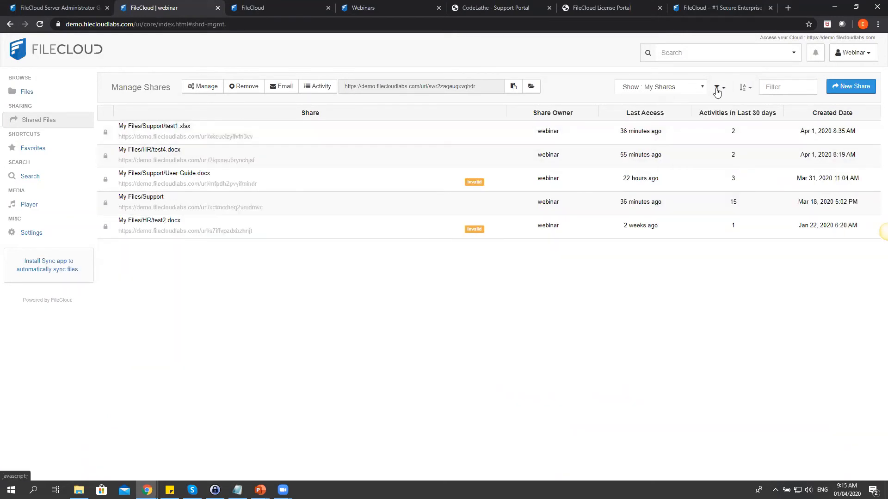
pyautogui.click(677, 159)
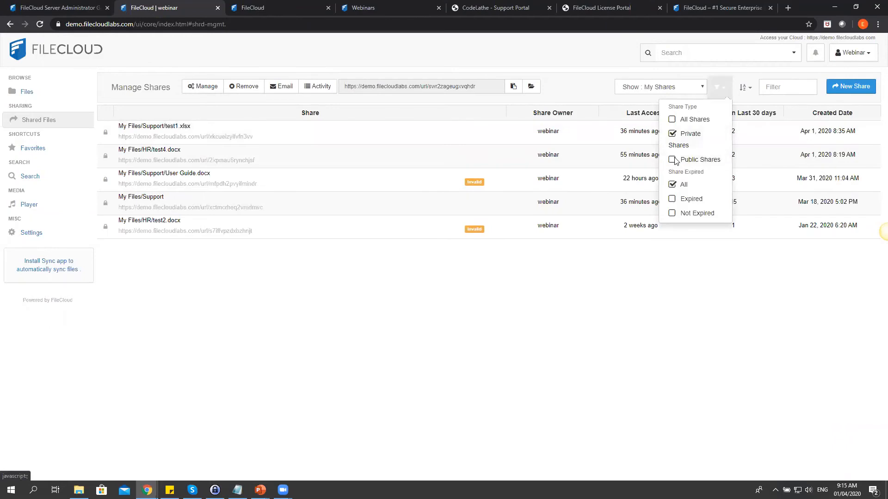
pyautogui.click(718, 92)
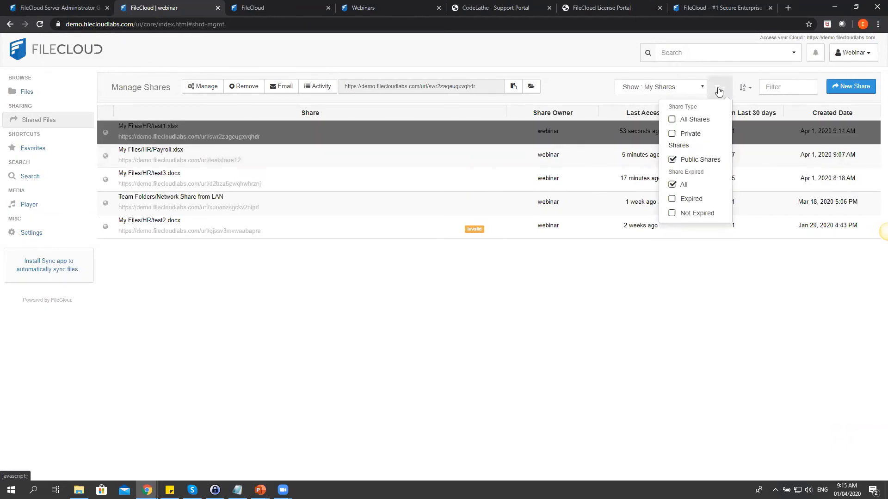
pyautogui.click(673, 199)
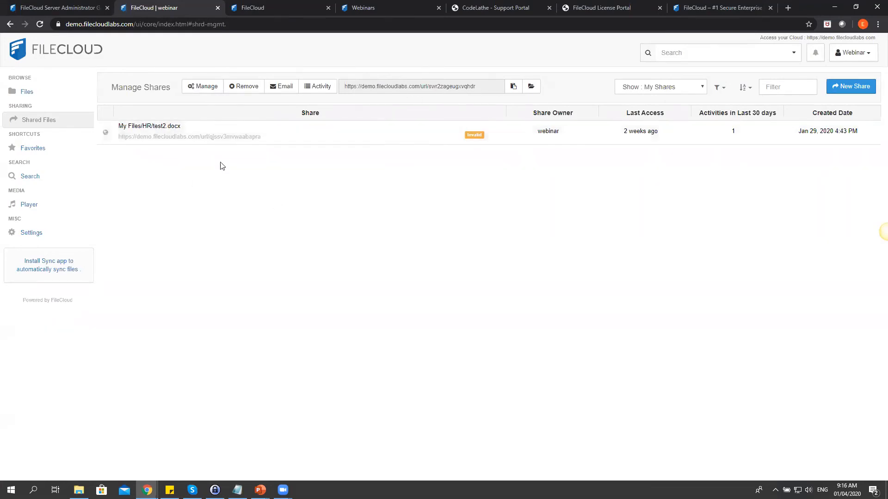
pyautogui.click(202, 88)
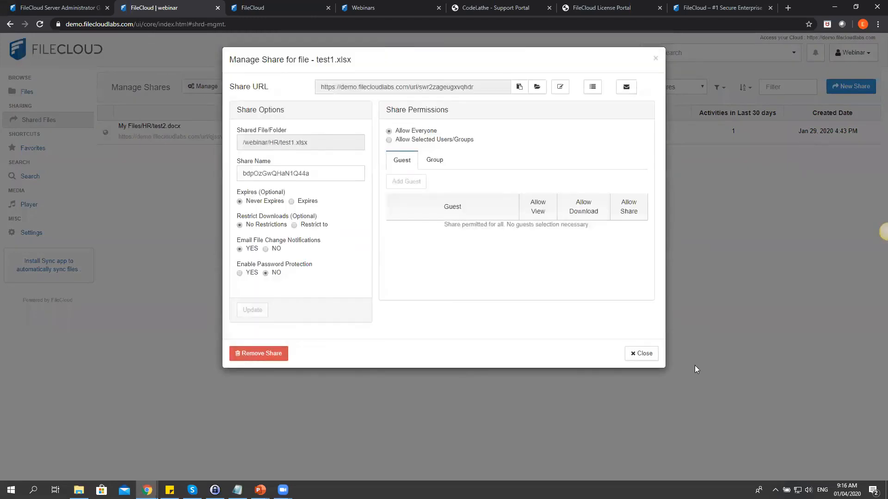
pyautogui.click(641, 353)
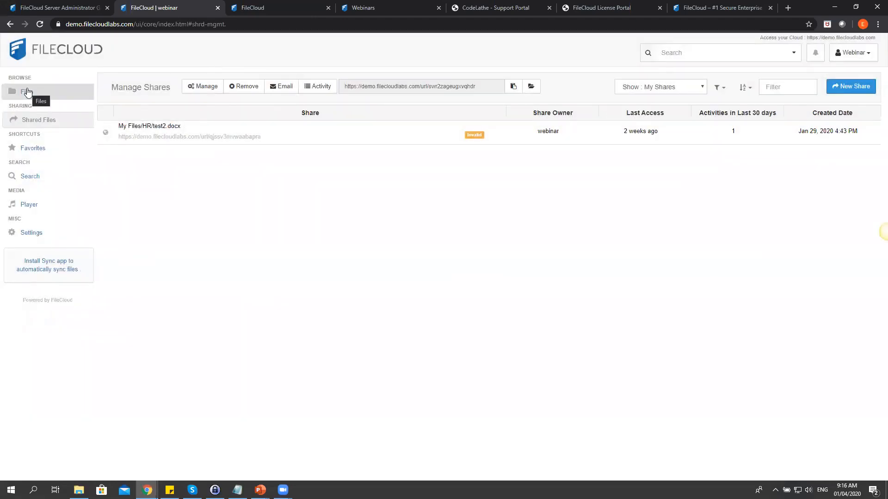
# Go to the HR folder and scroll through Payroll.xlsx's Activity history of sharing events.
pyautogui.click(27, 92)
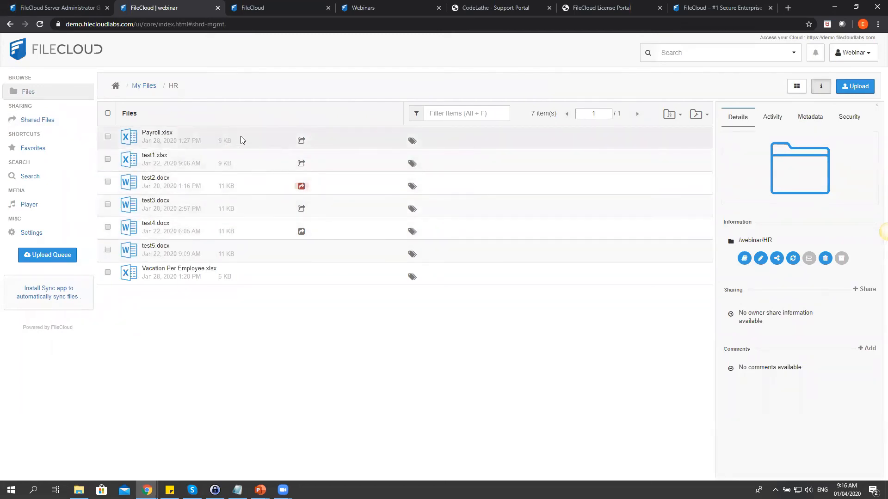
pyautogui.click(207, 139)
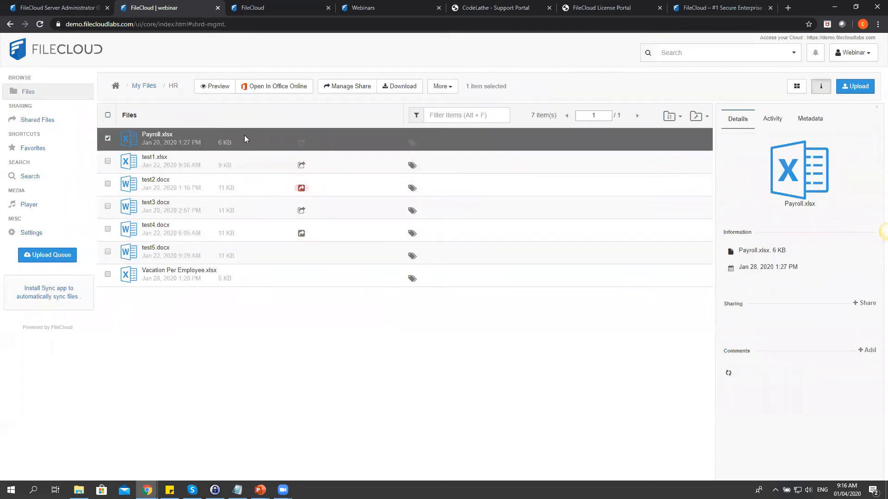
pyautogui.click(769, 119)
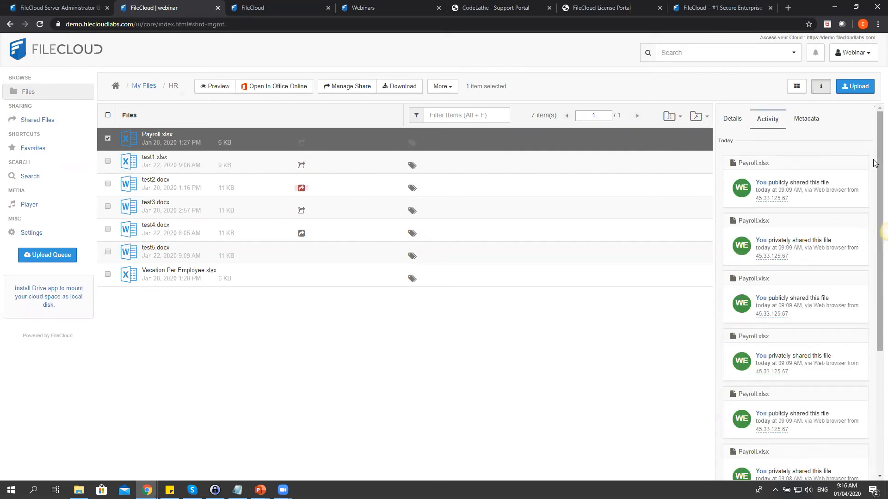
pyautogui.scroll(-3, 874, 185)
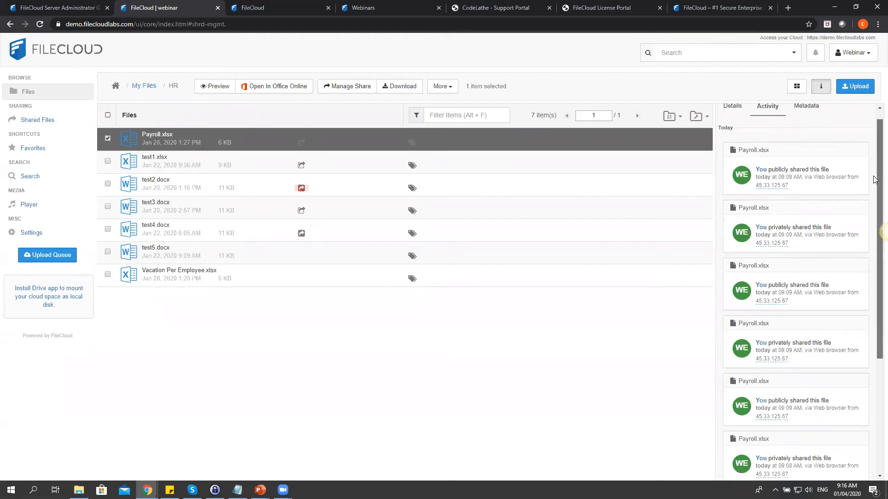
pyautogui.scroll(3, 860, 199)
pyautogui.moveTo(780, 193)
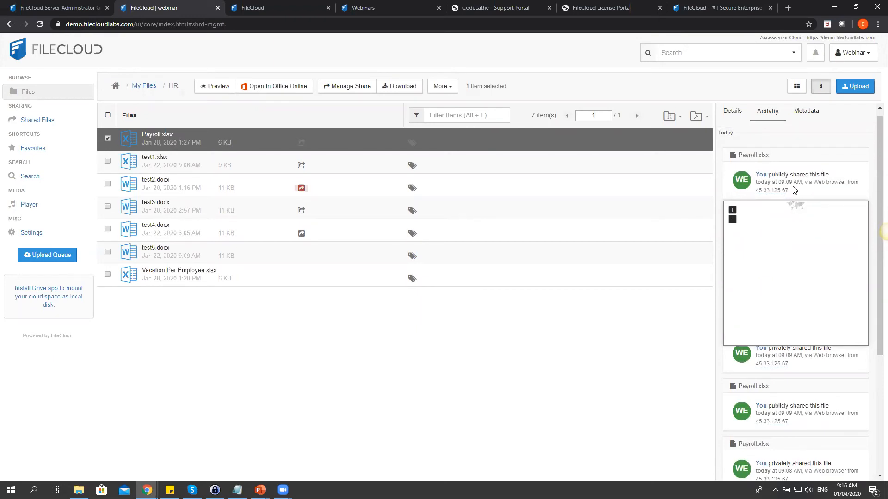
pyautogui.scroll(-1, 874, 190)
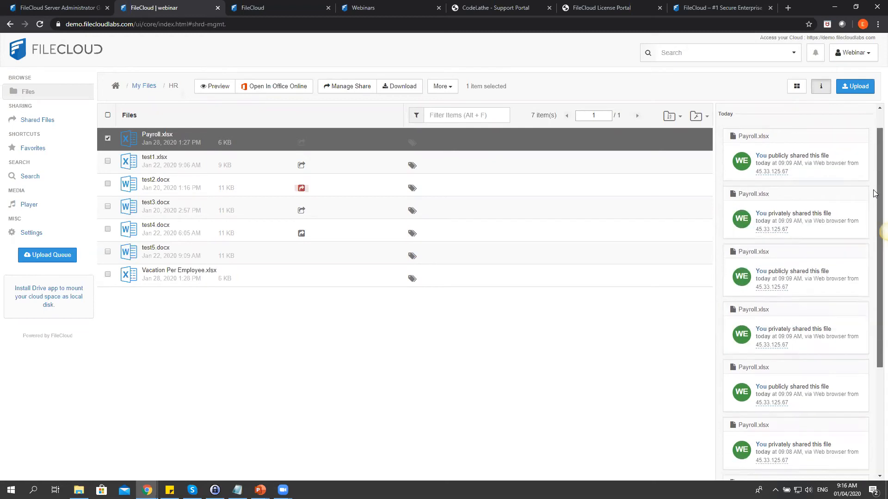
pyautogui.scroll(-2, 873, 197)
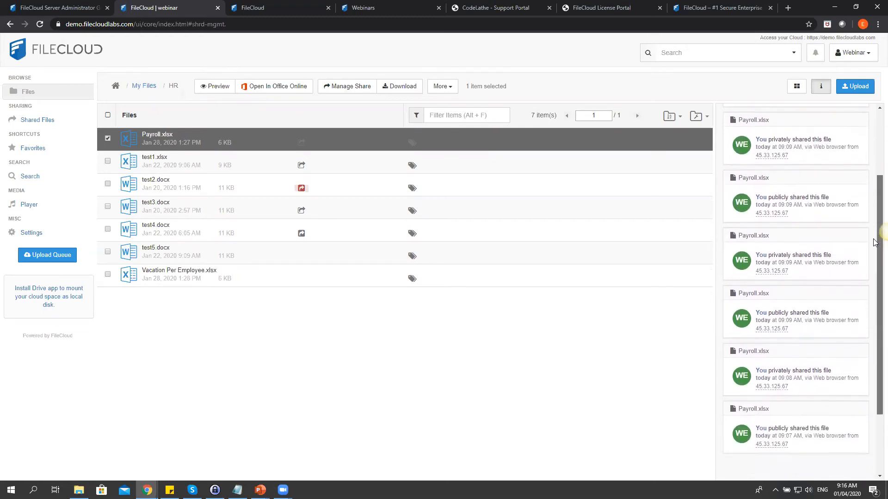
pyautogui.scroll(-1, 873, 277)
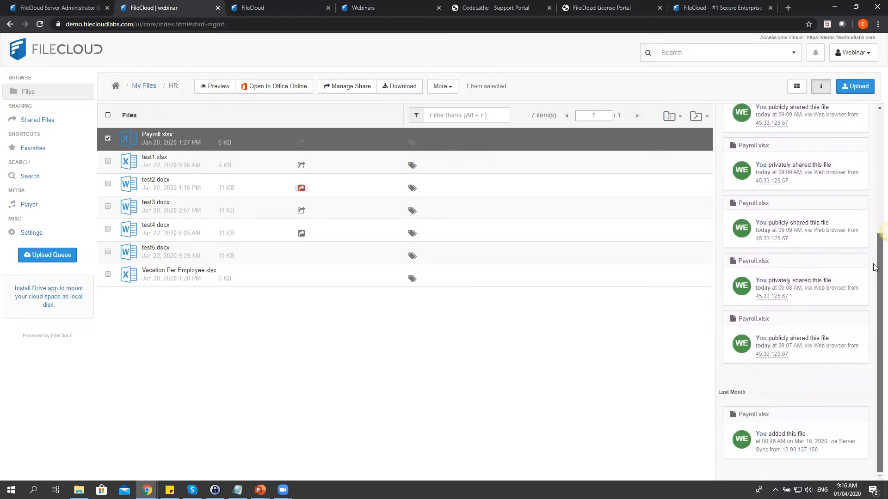
pyautogui.scroll(4, 874, 194)
pyautogui.scroll(1, 874, 183)
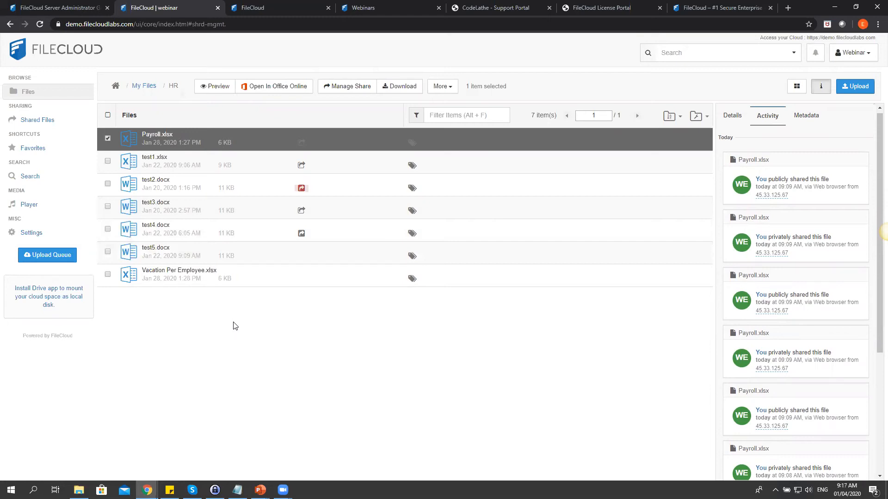
# In the admin console tab, open the User Shares page listing all 179 shares.
pyautogui.click(279, 4)
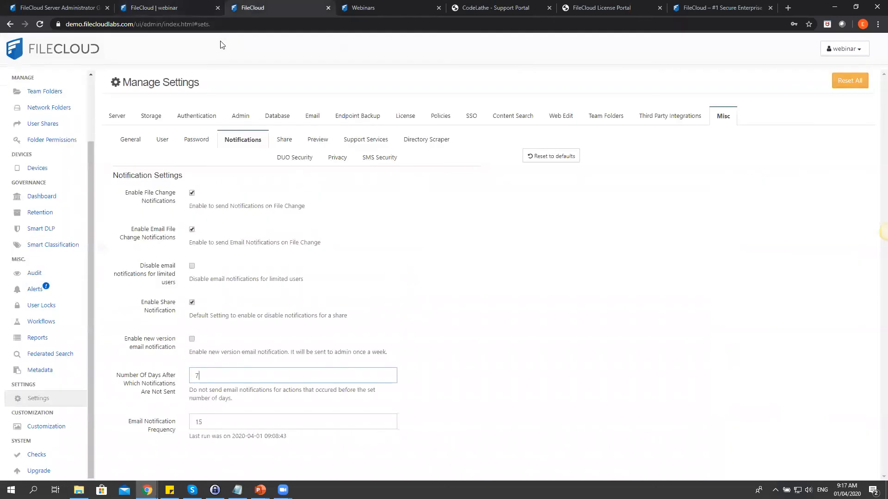
pyautogui.moveTo(92, 180); pyautogui.dragTo(89, 111)
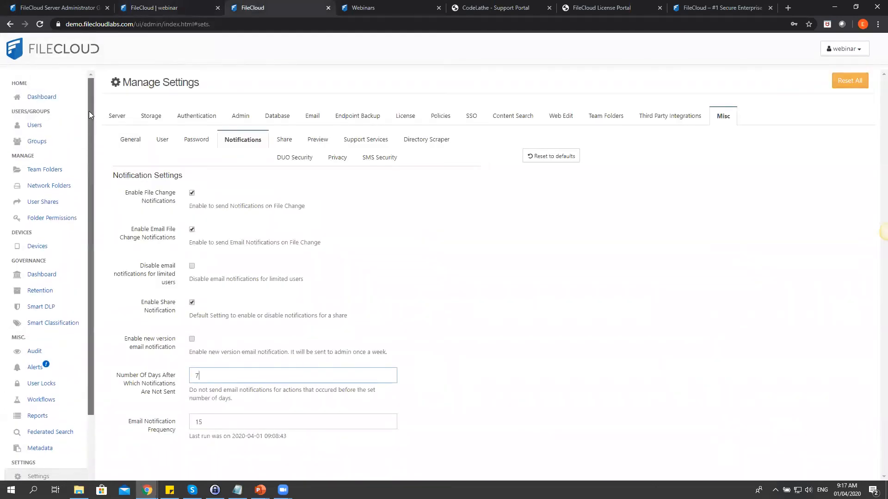
pyautogui.click(43, 203)
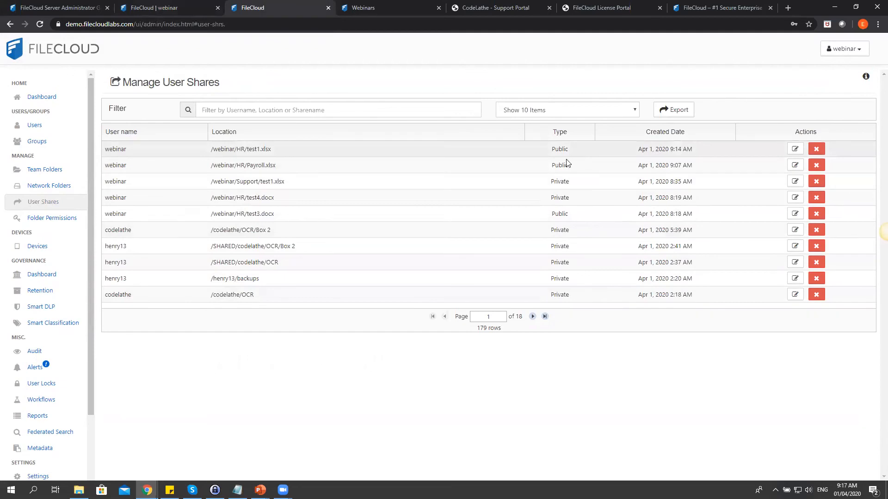
# Review the share settings of HR/test1.xlsx, Payroll.xlsx and Support/test1.xlsx, closing each.
pyautogui.click(795, 150)
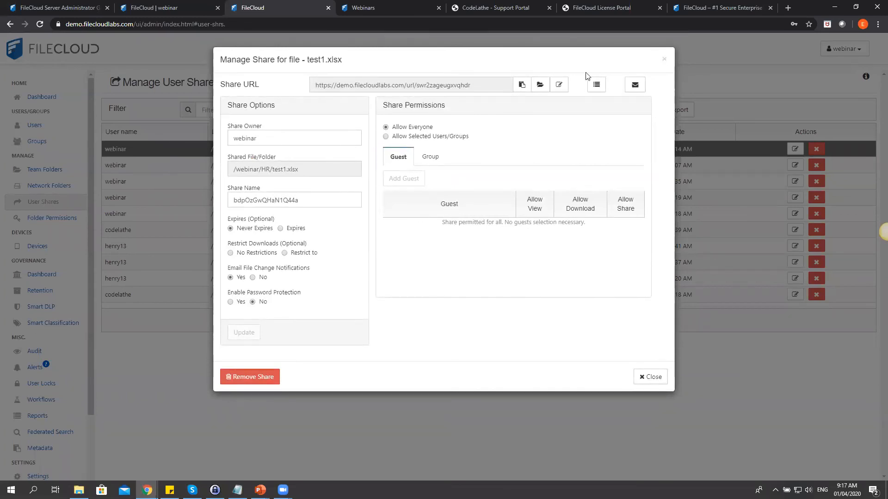
pyautogui.click(664, 60)
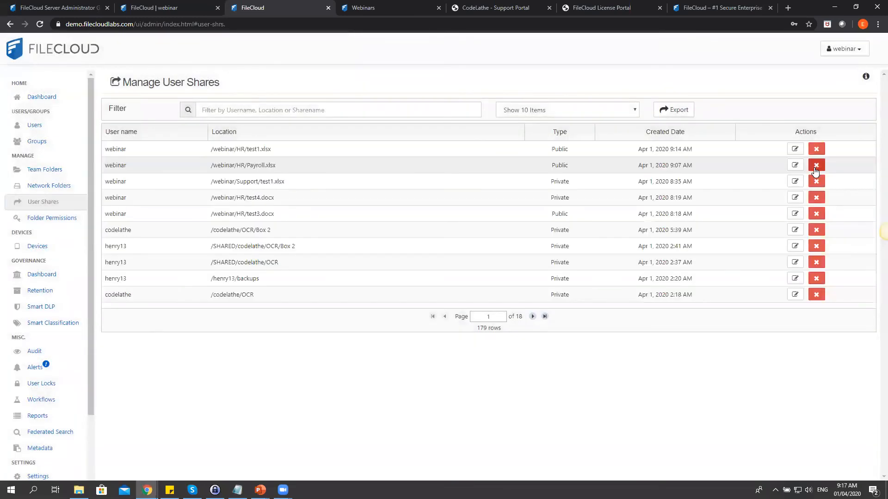
pyautogui.click(795, 166)
pyautogui.click(664, 61)
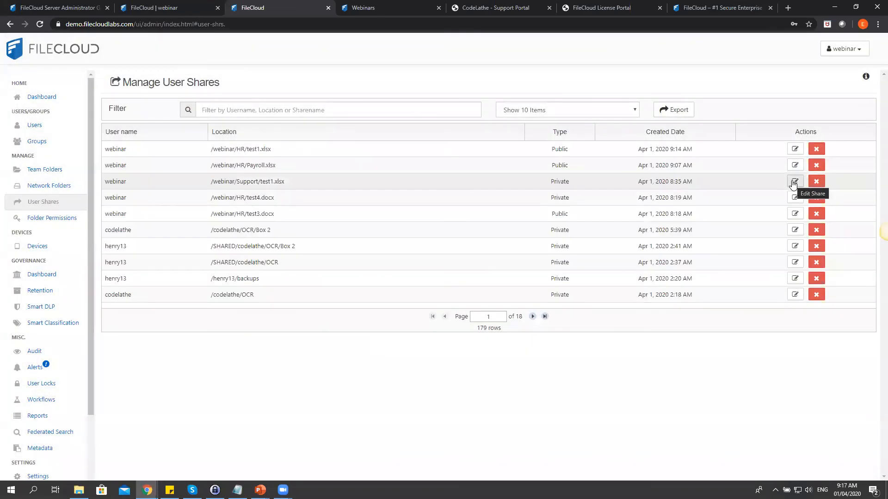
pyautogui.click(795, 178)
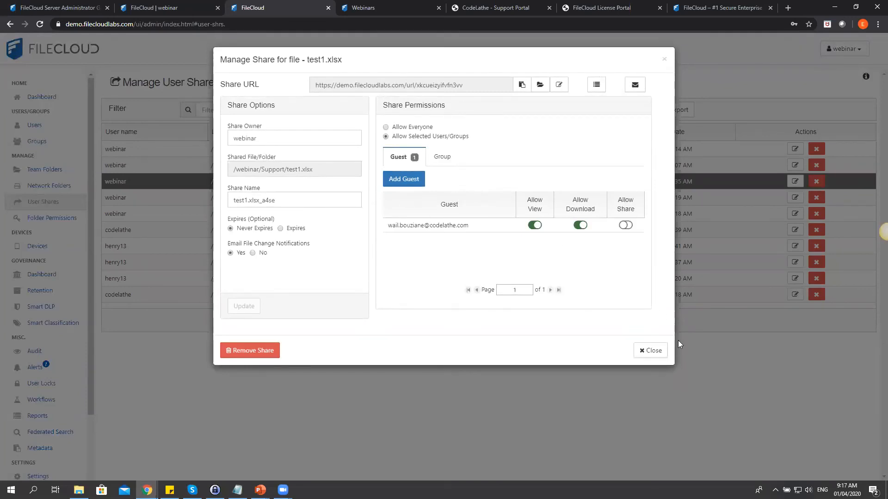
pyautogui.click(650, 350)
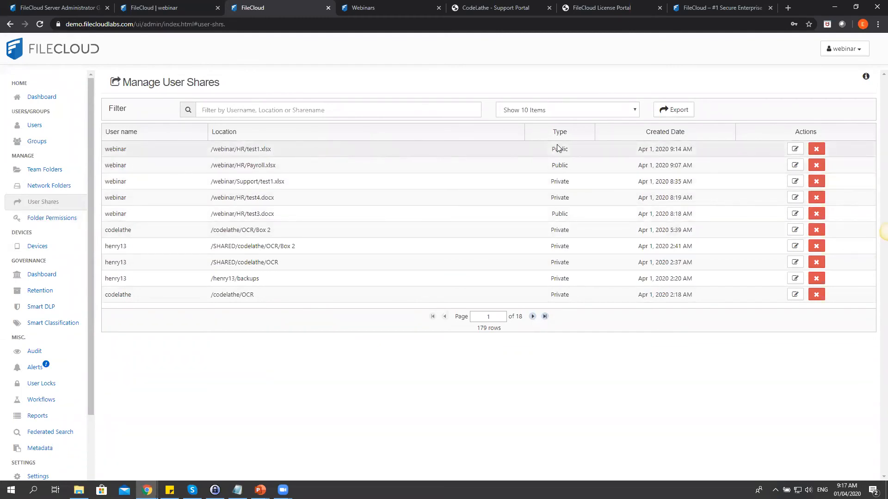
# Export the user shares list to shares (1).csv.
pyautogui.click(674, 113)
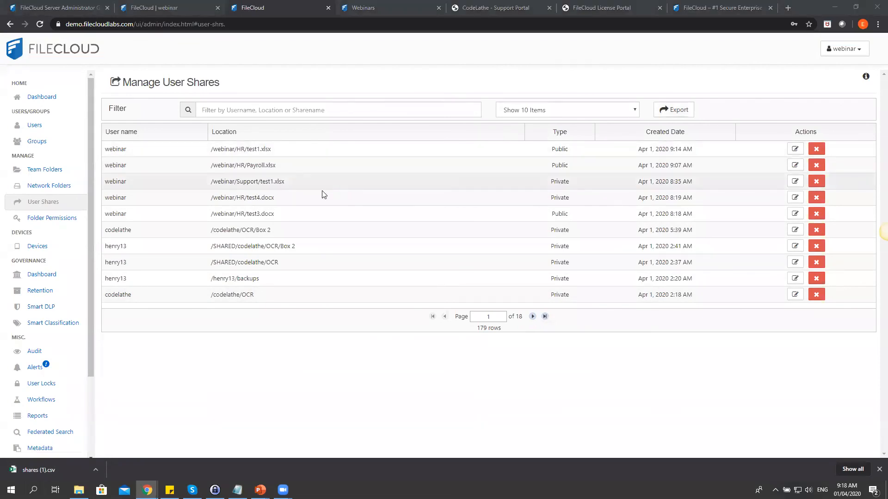
pyautogui.scroll(-1, 90, 286)
pyautogui.scroll(-2, 90, 291)
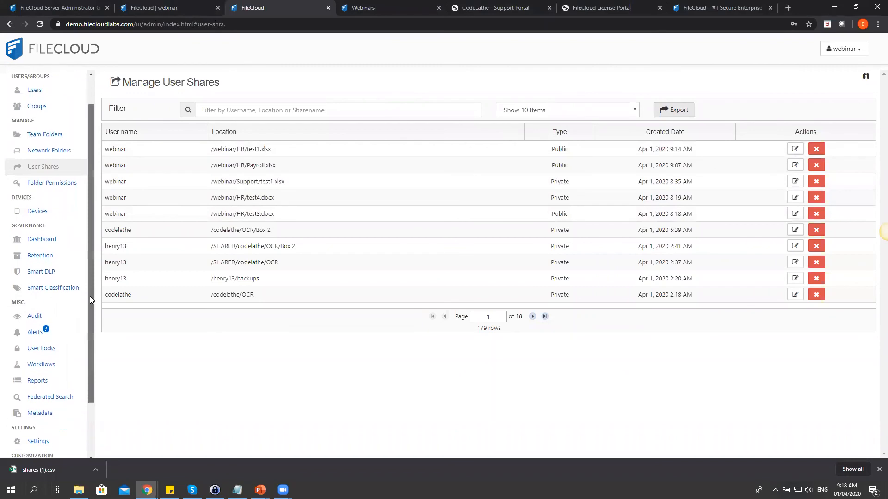
# Open Team Folders, view the OCR team folder's share settings, then close them.
pyautogui.click(45, 133)
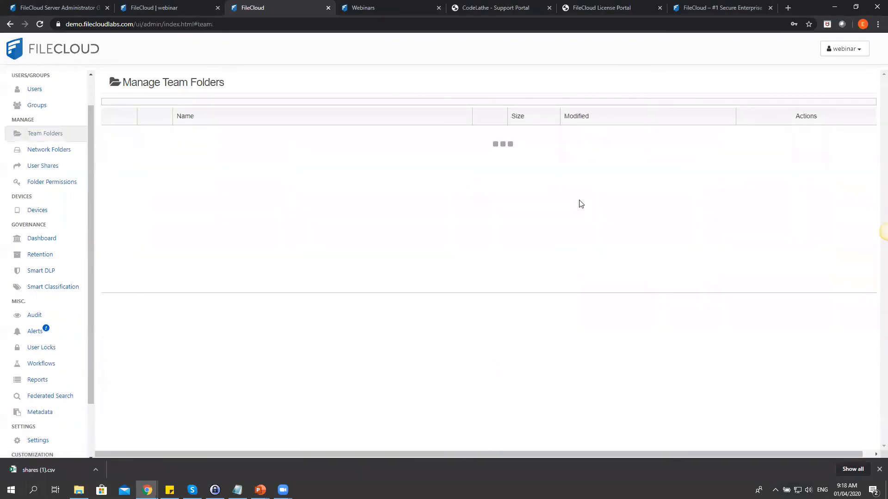
pyautogui.moveTo(88, 183); pyautogui.dragTo(88, 137)
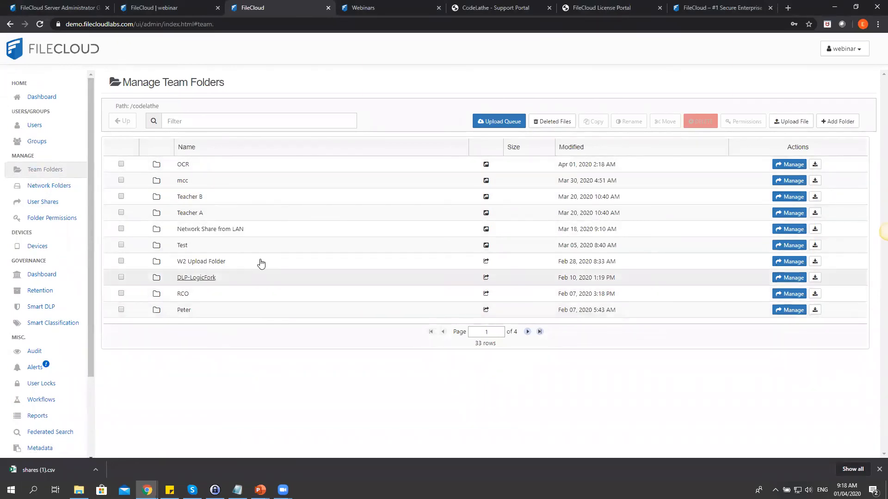
pyautogui.click(789, 164)
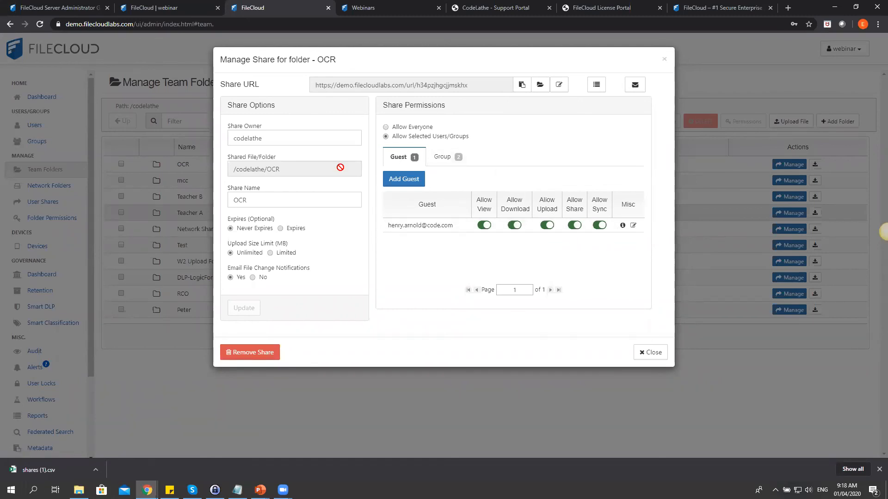
pyautogui.click(638, 353)
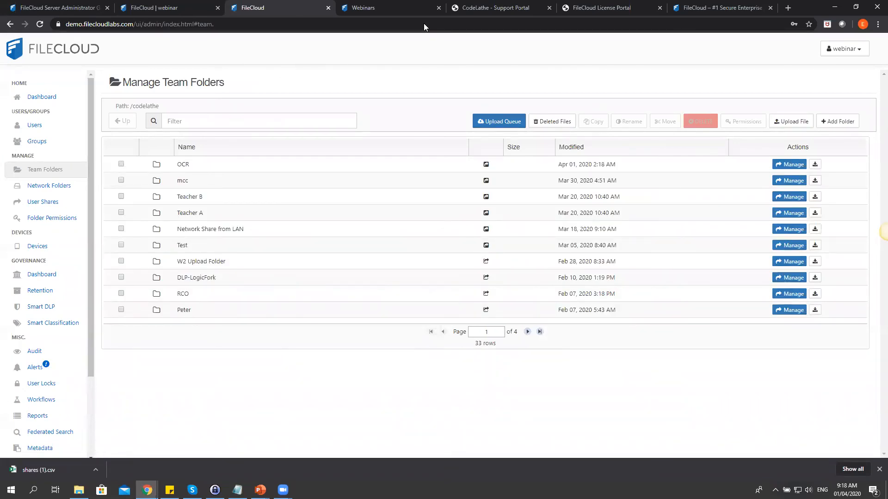
# Advance the slide show to the Questions? slide, then show the FileCloud Webinars page in Chrome.
pyautogui.moveTo(261, 490)
pyautogui.click(311, 451)
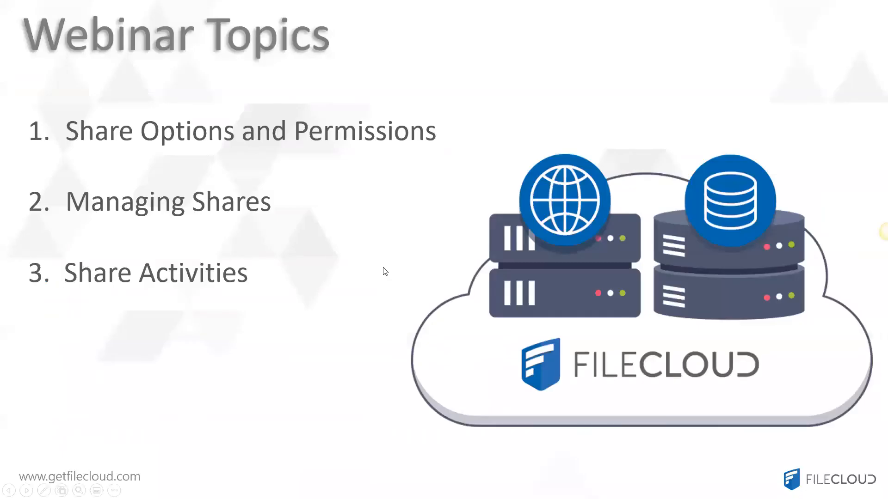
pyautogui.click(383, 272)
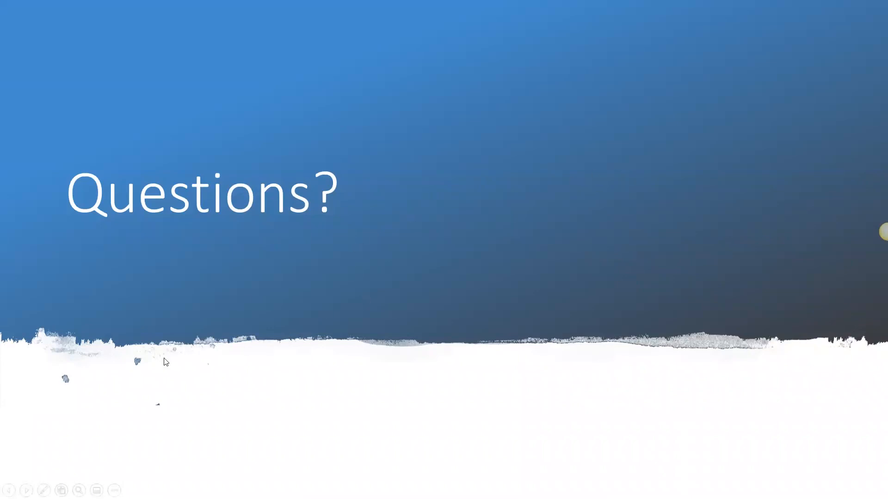
pyautogui.hotkey('alt', 'Tab')
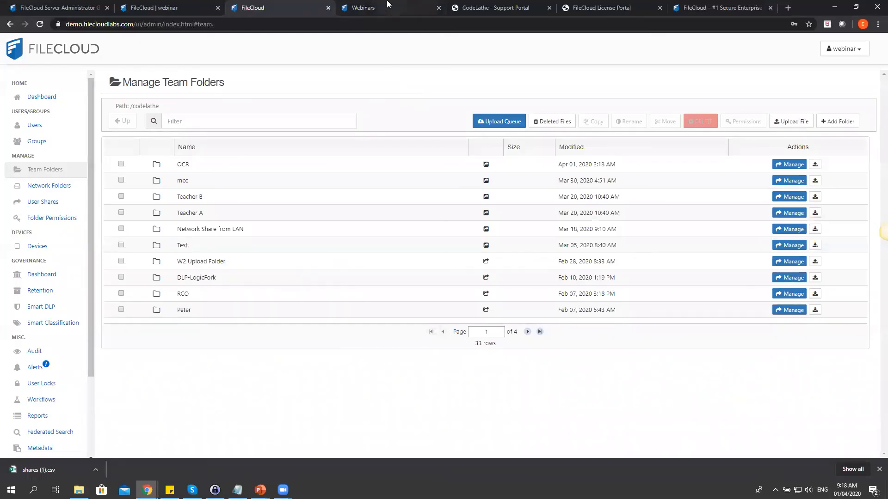
pyautogui.click(388, 4)
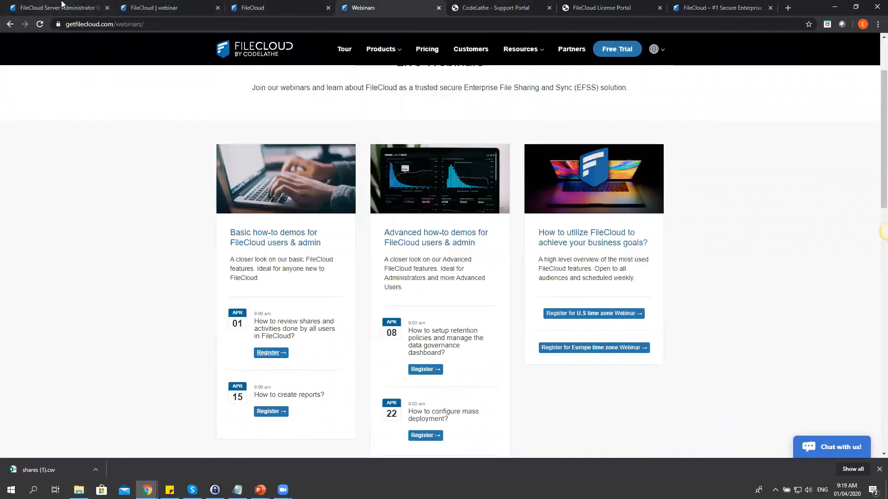
# Open the Server Administrator Guide and highlight the getfilecloud.com/supportdocs part of its address.
pyautogui.click(34, 5)
pyautogui.click(134, 24)
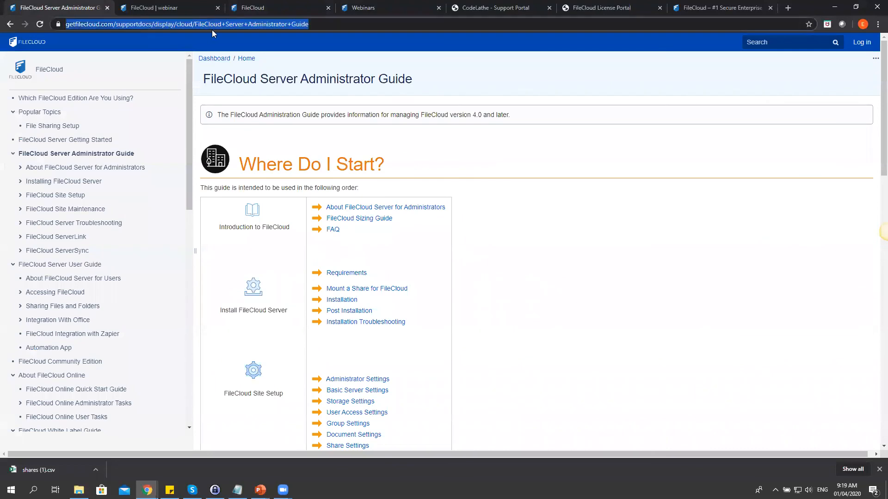
pyautogui.click(173, 26)
pyautogui.moveTo(187, 24); pyautogui.dragTo(88, 25)
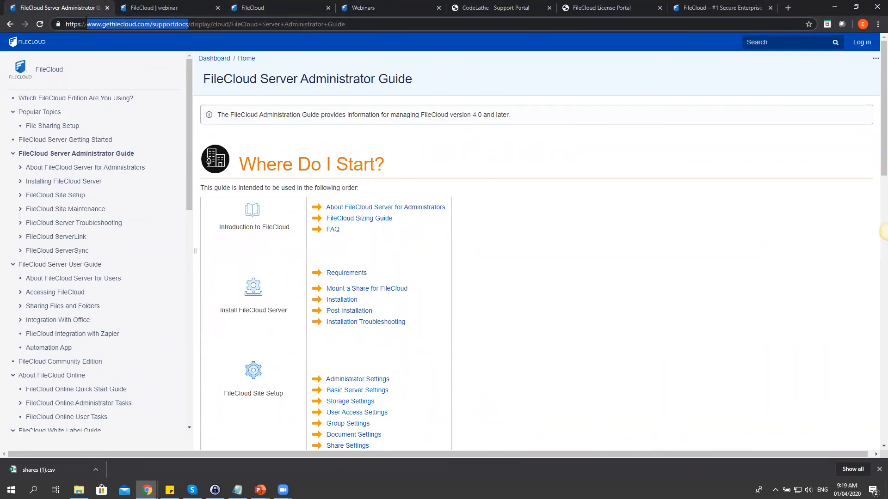
pyautogui.moveTo(190, 98); pyautogui.dragTo(188, 148)
# Open and close the documentation search, scroll the guide, then return to Manage Team Folders.
pyautogui.click(753, 42)
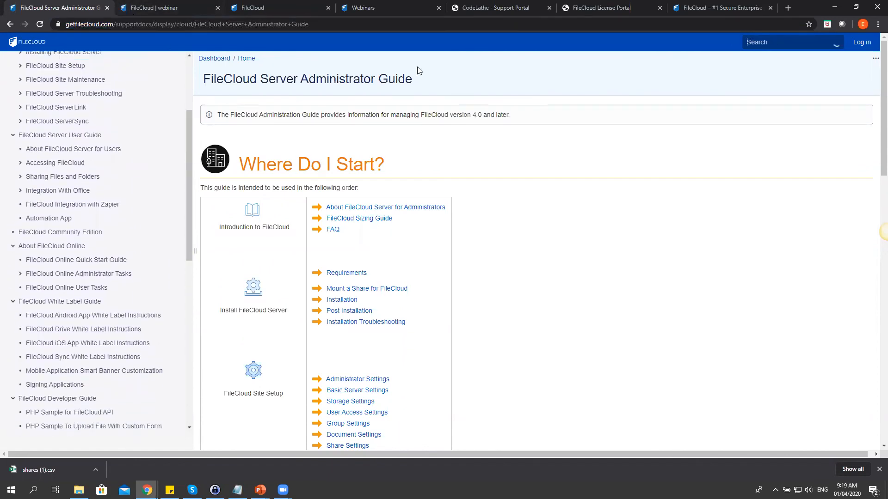
pyautogui.click(485, 261)
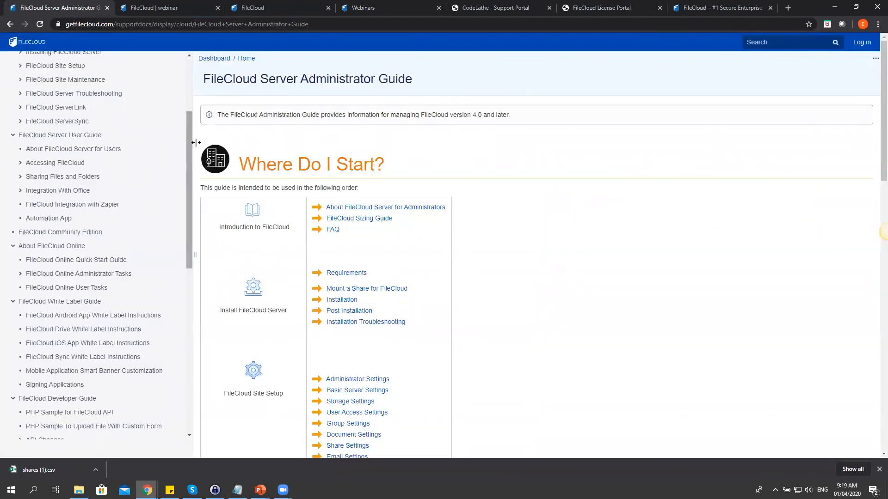
pyautogui.moveTo(192, 133); pyautogui.dragTo(148, 99)
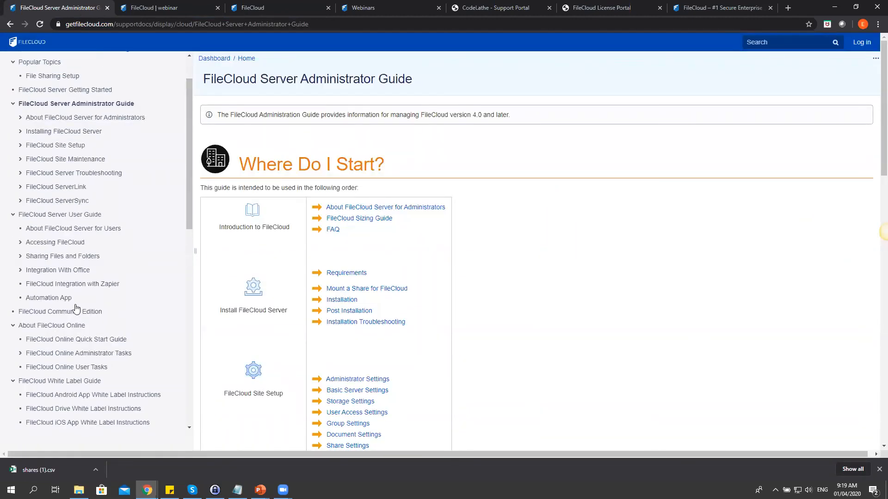
pyautogui.scroll(-8, 93, 254)
pyautogui.scroll(-2, 93, 254)
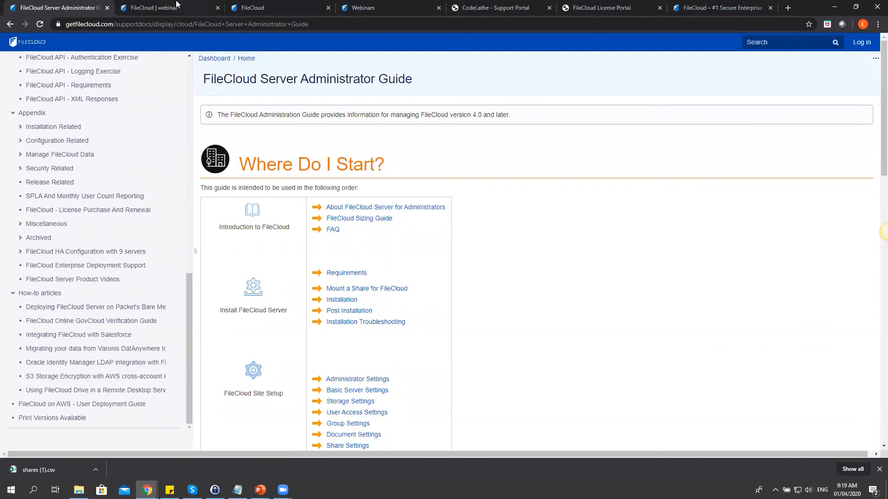
pyautogui.click(176, 6)
pyautogui.click(259, 6)
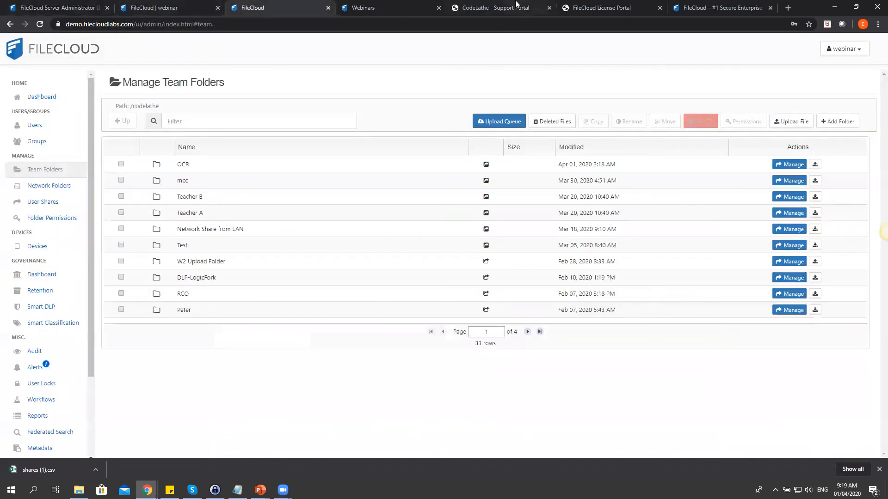
# Browse the License Portal, homepage and help.codelathe.com support portal, ending on the Webinars page.
pyautogui.click(376, 6)
pyautogui.click(601, 8)
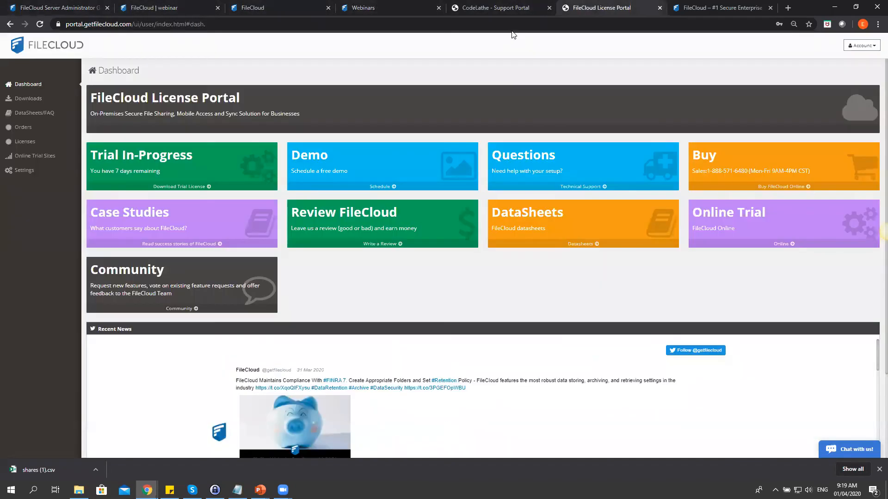
pyautogui.click(667, 16)
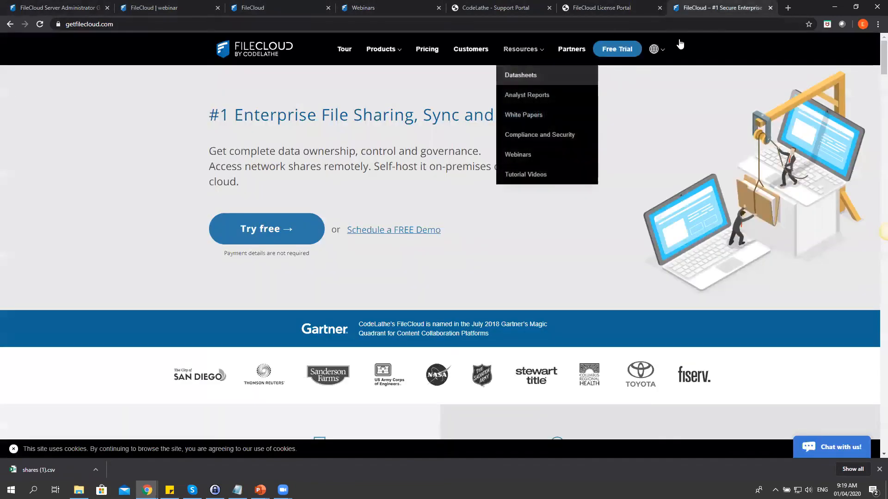
pyautogui.click(507, 9)
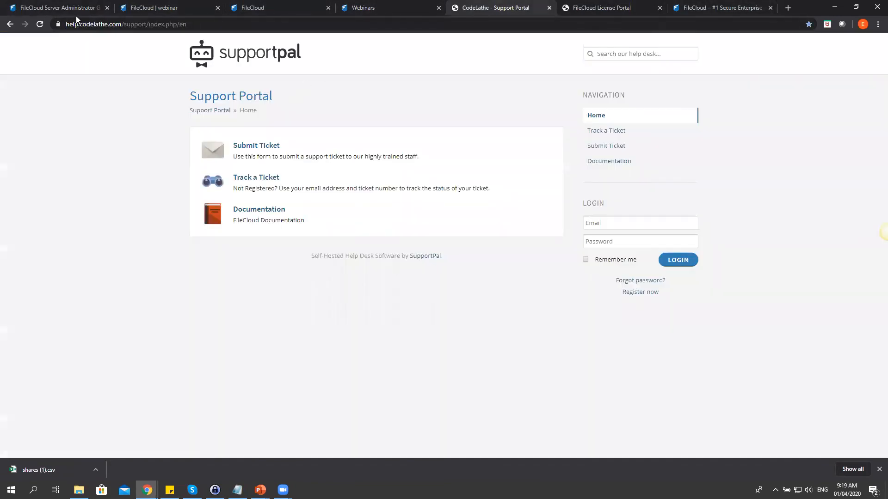
pyautogui.click(127, 24)
pyautogui.click(138, 26)
pyautogui.moveTo(144, 24); pyautogui.dragTo(89, 24)
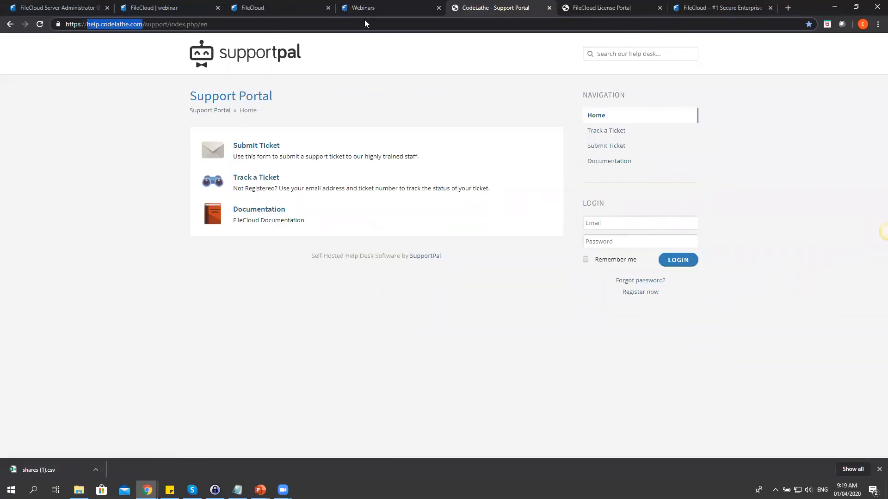
pyautogui.click(357, 10)
pyautogui.moveTo(533, 54)
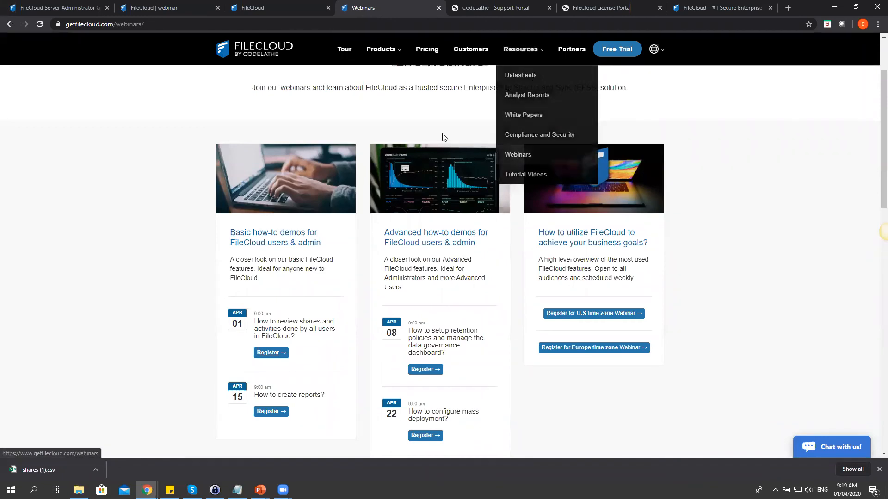
# Go from the webinars page to the FileCloud Tutorial Videos page under Resources.
pyautogui.scroll(-1, 458, 107)
pyautogui.scroll(-4, 458, 107)
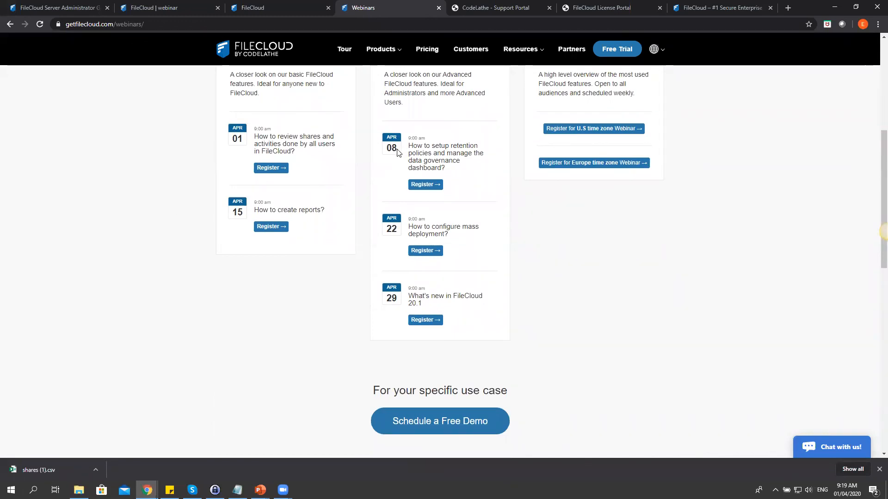
pyautogui.scroll(1, 397, 151)
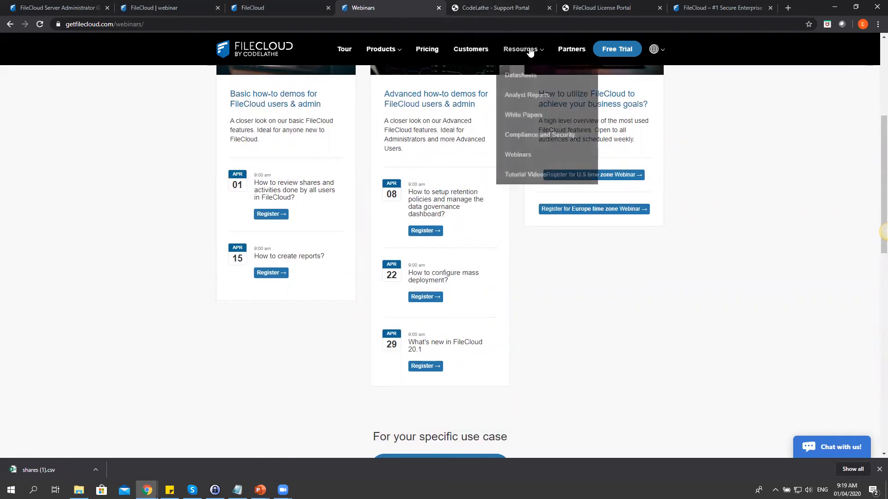
pyautogui.click(515, 174)
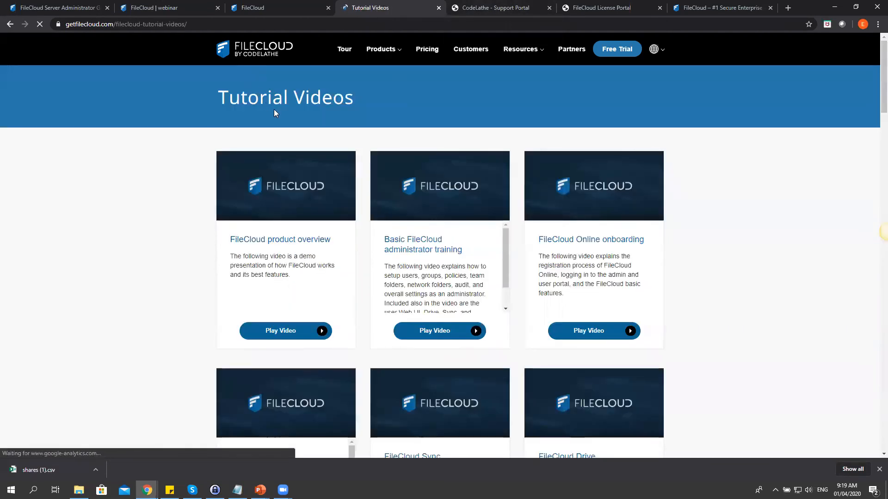
# Look through the tutorial video cards, including FileCloud Web UI, Sync and Drive.
pyautogui.scroll(-1, 443, 158)
pyautogui.scroll(-4, 443, 158)
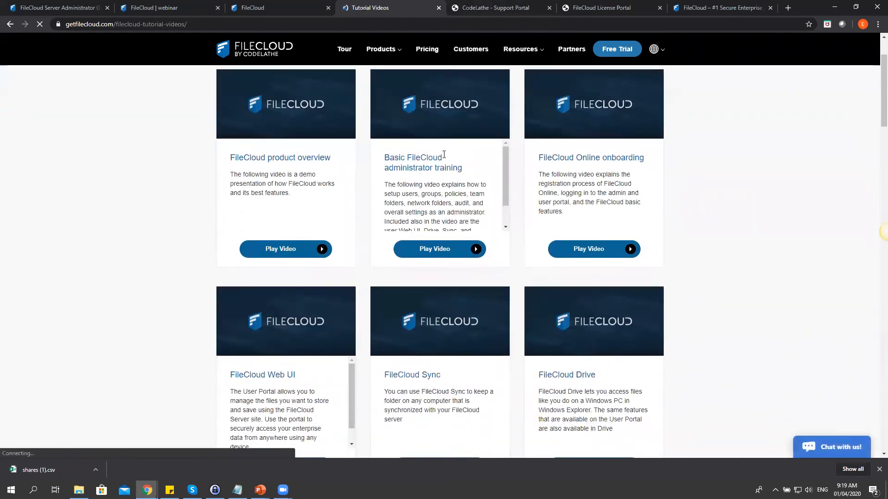
pyautogui.scroll(-2, 619, 155)
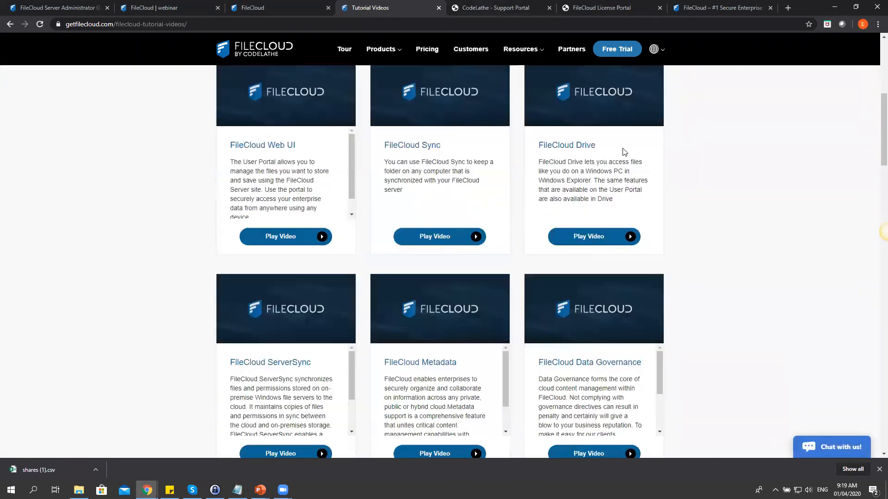
pyautogui.scroll(1, 622, 149)
pyautogui.scroll(-2, 624, 150)
pyautogui.scroll(-2, 624, 151)
pyautogui.scroll(3, 318, 159)
pyautogui.scroll(-1, 318, 159)
pyautogui.scroll(-5, 753, 218)
pyautogui.scroll(-10, 757, 219)
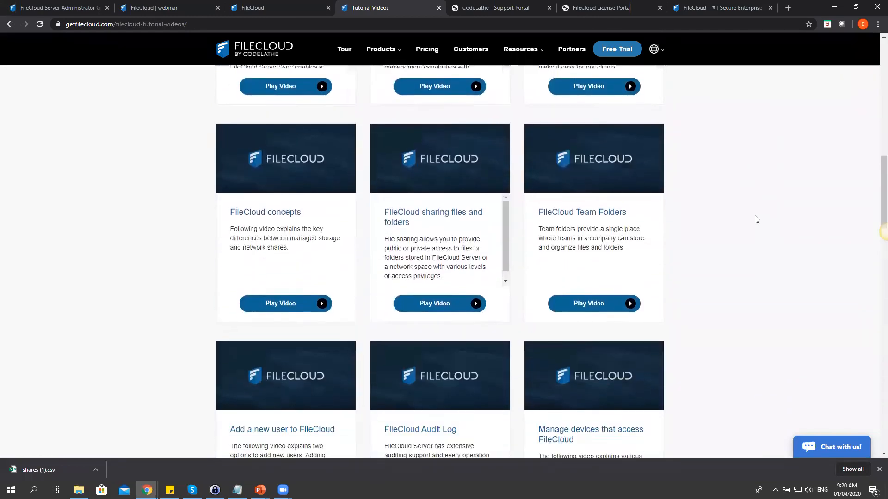
pyautogui.scroll(-7, 756, 218)
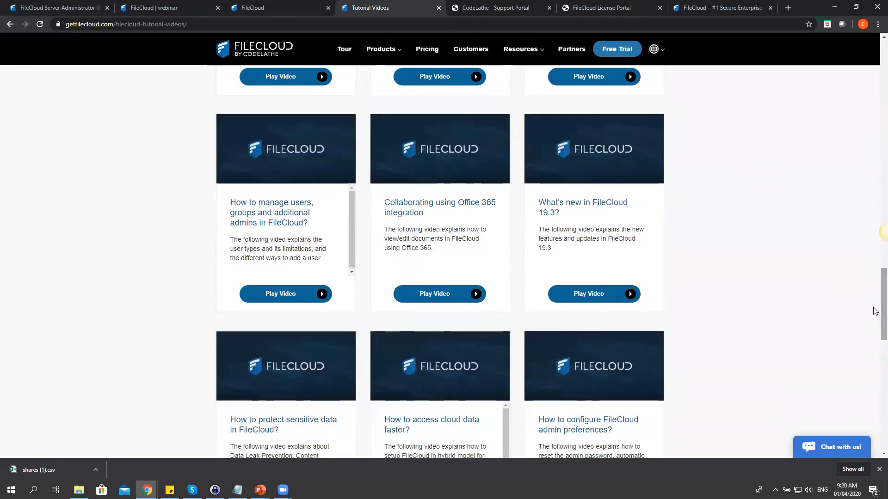
pyautogui.scroll(-8, 874, 343)
pyautogui.moveTo(874, 328); pyautogui.dragTo(858, 98)
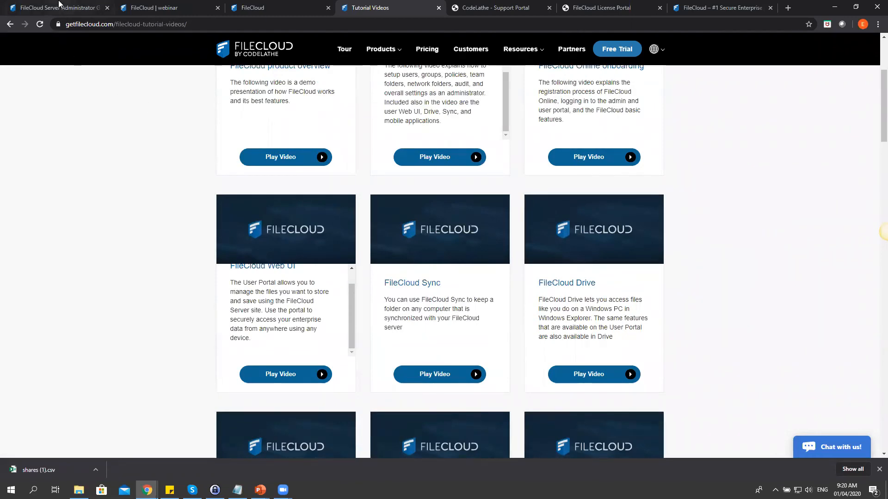